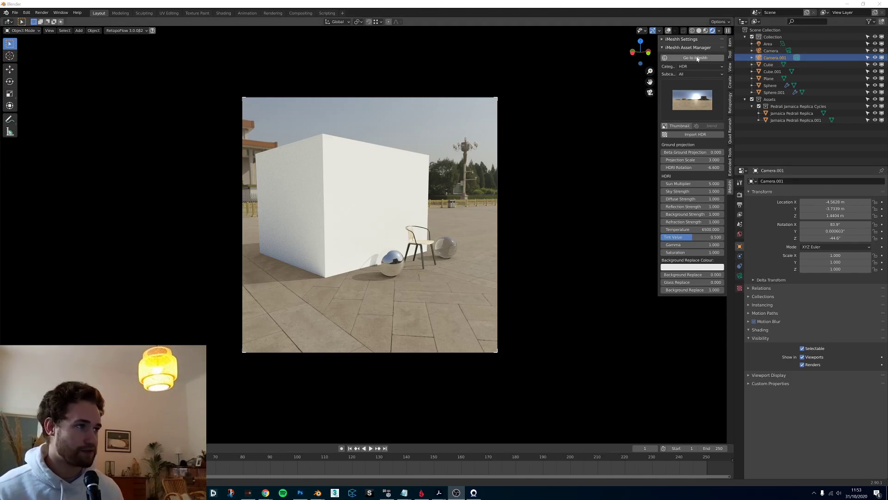
Switch the asset manager's category to Seating to view its assets, and return it to HDR
{"action": "left_click", "coordinate": [687, 68]}
{"action": "left_click", "coordinate": [747, 127]}
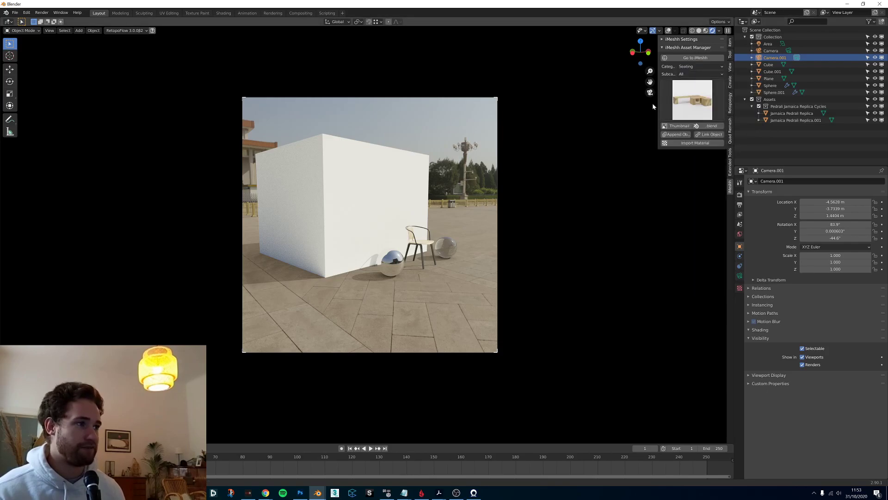
{"action": "left_click", "coordinate": [690, 104]}
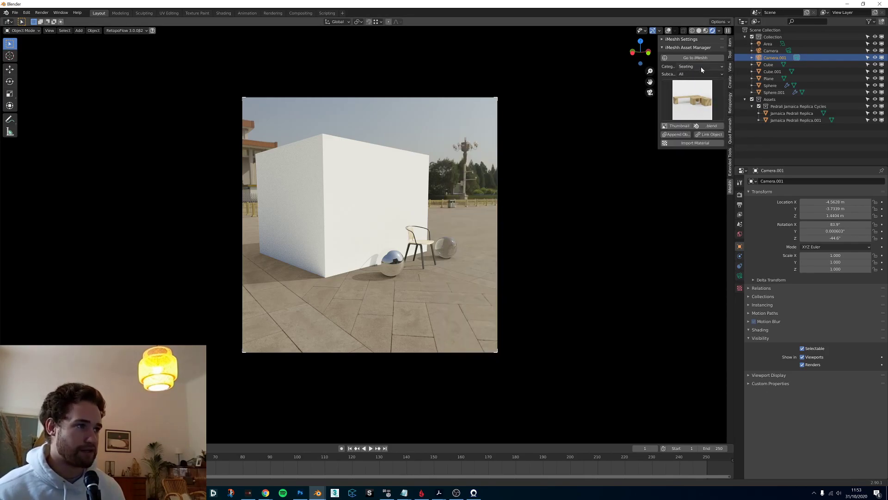
{"action": "left_click", "coordinate": [701, 66]}
{"action": "left_click", "coordinate": [734, 74]}
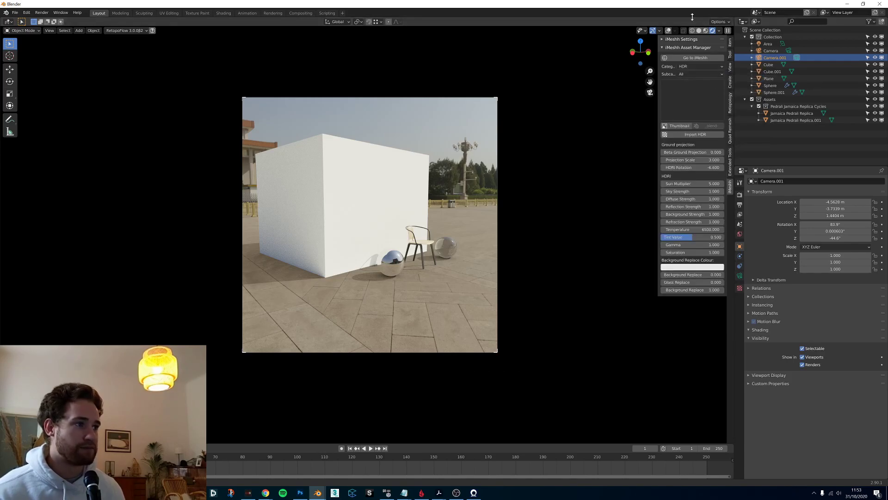
Split the 3D viewport vertically and turn the new area into a Shader Editor showing the World nodes
{"action": "left_click_drag", "start_coordinate": [730, 20], "coordinate": [599, 29]}
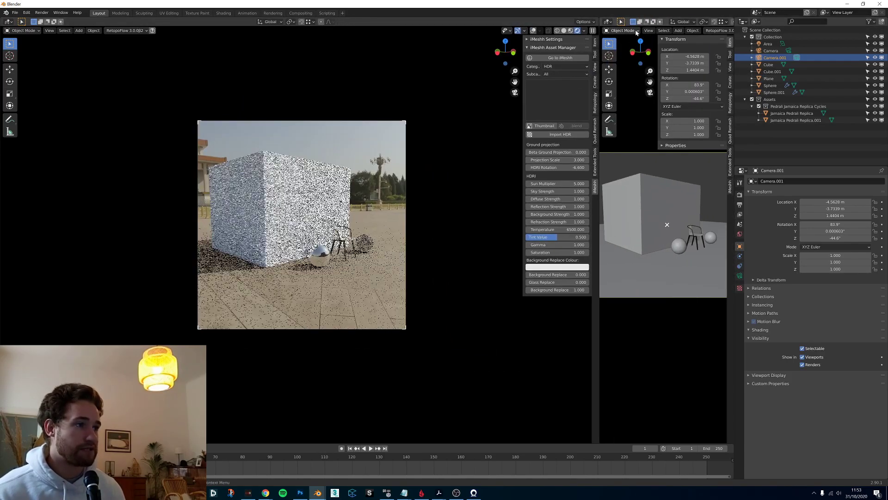
{"action": "left_click", "coordinate": [609, 22]}
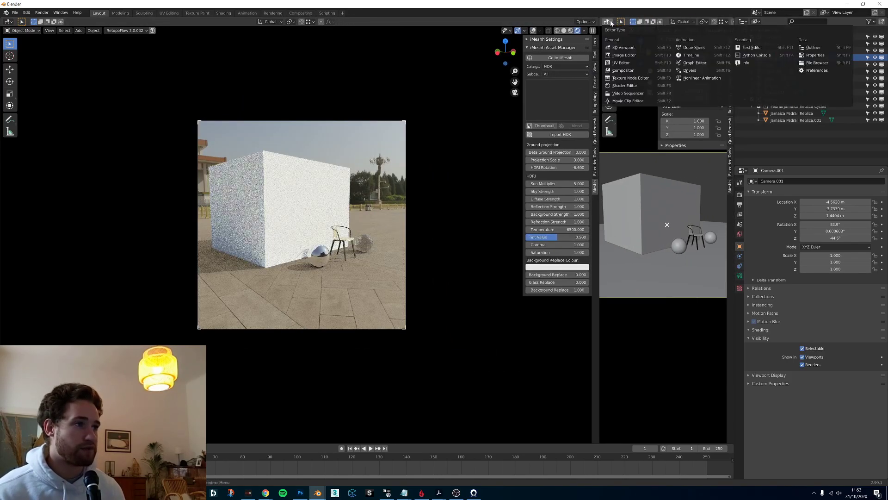
{"action": "left_click", "coordinate": [624, 85]}
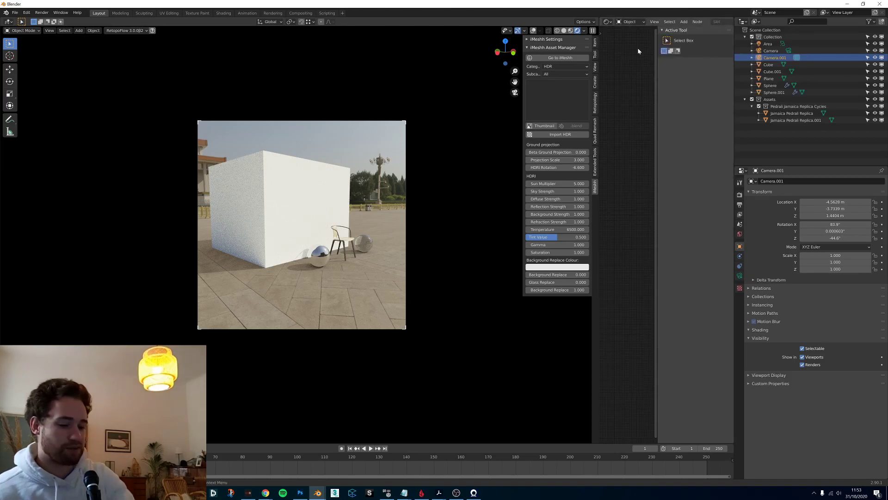
{"action": "key", "text": "n"}
{"action": "left_click", "coordinate": [630, 22]}
{"action": "left_click", "coordinate": [633, 40]}
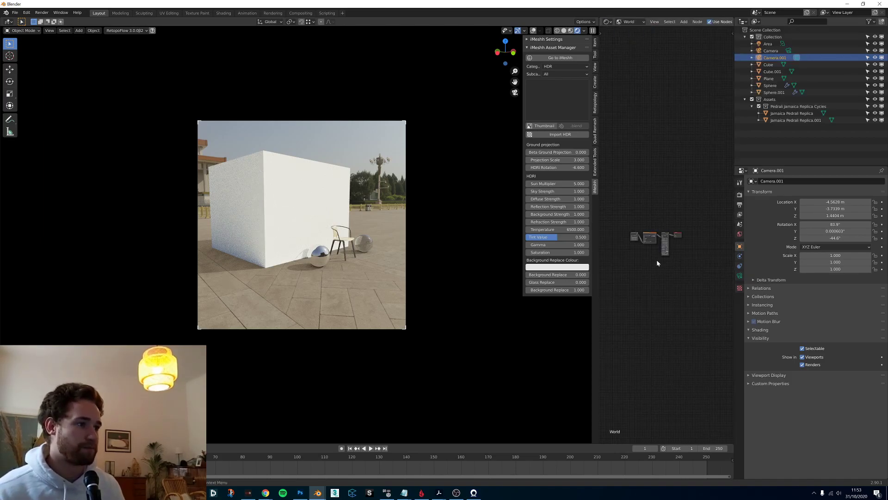
Examine the World node setup behind the HDR settings and merge the Shader Editor area back into the viewport
{"action": "scroll", "coordinate": [657, 259], "scroll_direction": "up", "scroll_amount": 5}
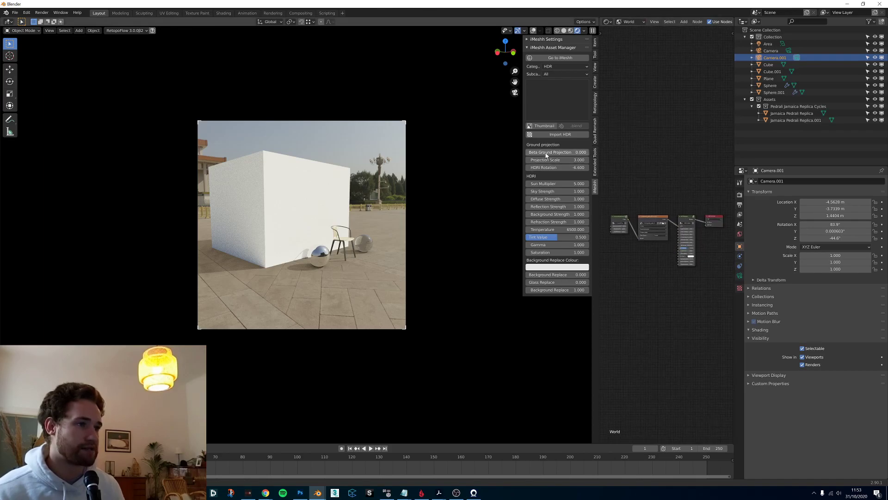
{"action": "left_click", "coordinate": [558, 98]}
{"action": "left_click", "coordinate": [572, 103]}
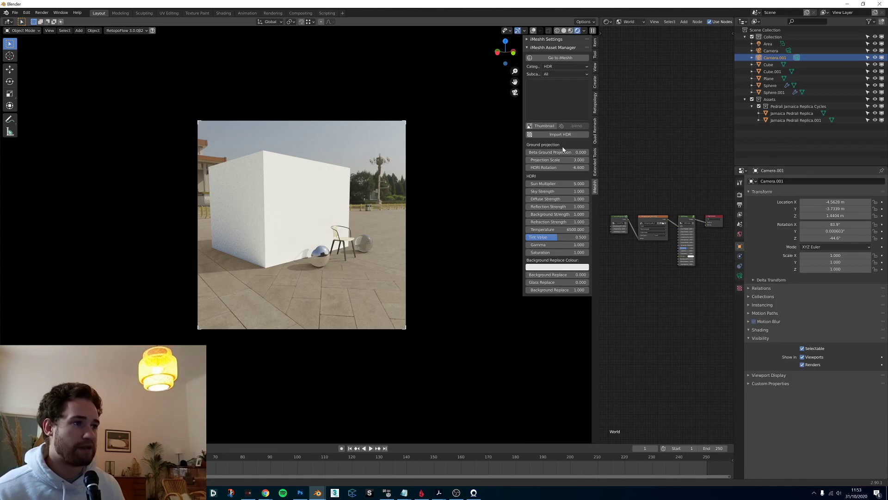
{"action": "scroll", "coordinate": [666, 225], "scroll_direction": "up", "scroll_amount": 1}
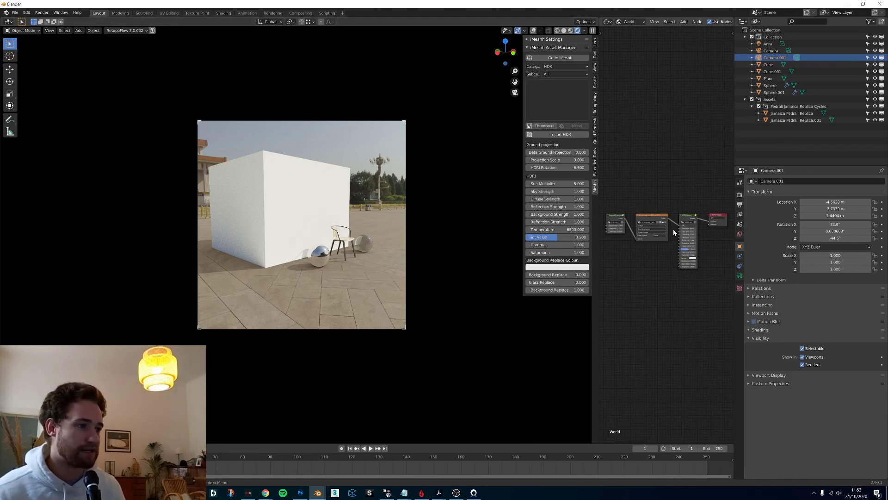
{"action": "scroll", "coordinate": [684, 241], "scroll_direction": "up", "scroll_amount": 1}
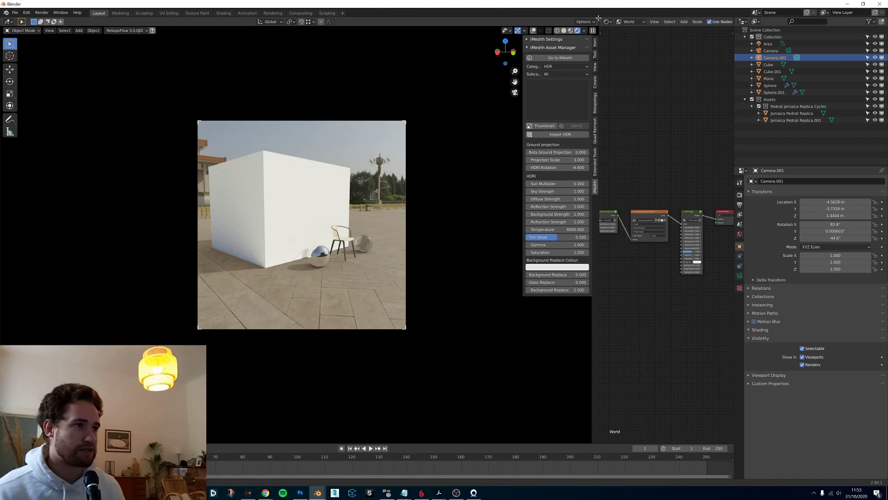
{"action": "left_click_drag", "start_coordinate": [598, 19], "coordinate": [715, 33]}
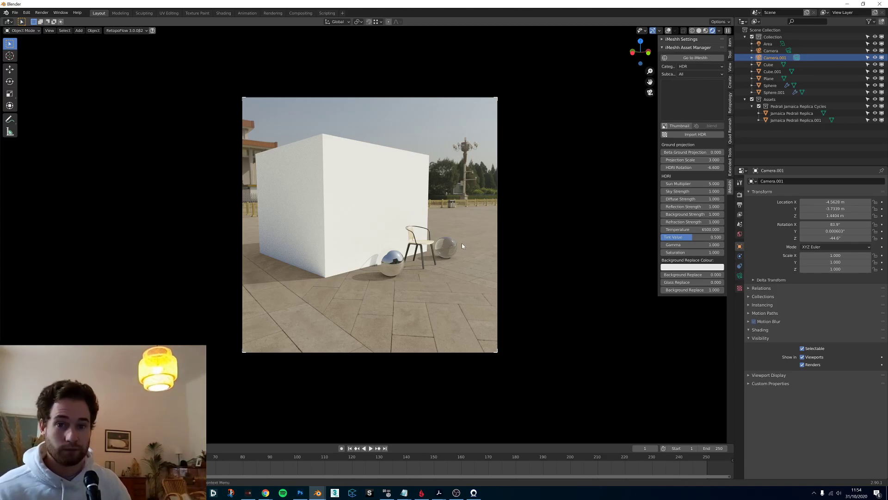
Enable the HDR's ground projection around the white cube by setting Beta Ground Projection to 1
{"action": "middle_click_drag", "start_coordinate": [462, 242], "coordinate": [298, 253]}
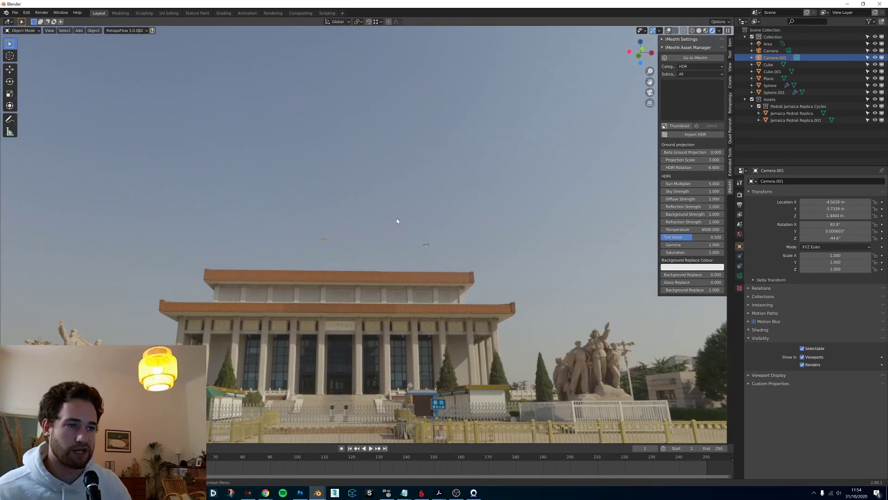
{"action": "middle_click_drag", "start_coordinate": [397, 220], "coordinate": [435, 252]}
{"action": "scroll", "coordinate": [435, 253], "scroll_direction": "up", "scroll_amount": 2}
{"action": "left_click", "coordinate": [674, 153]}
{"action": "type", "text": "1"}
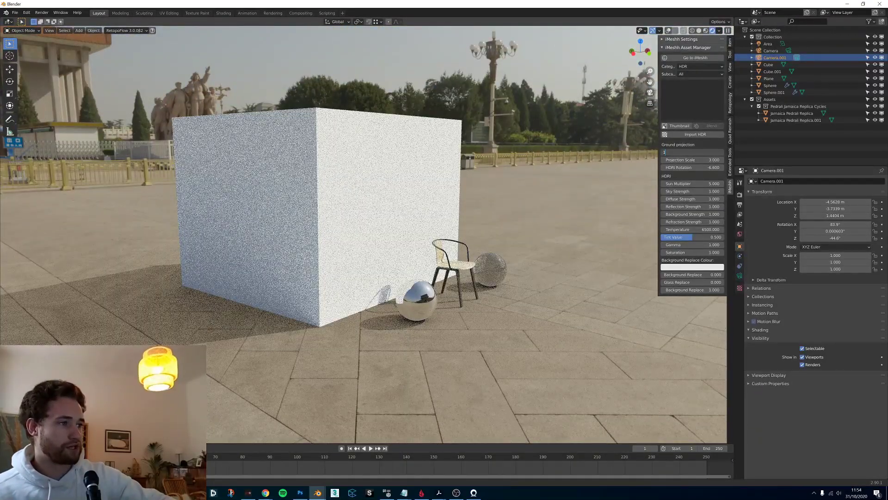
{"action": "key", "text": "Return"}
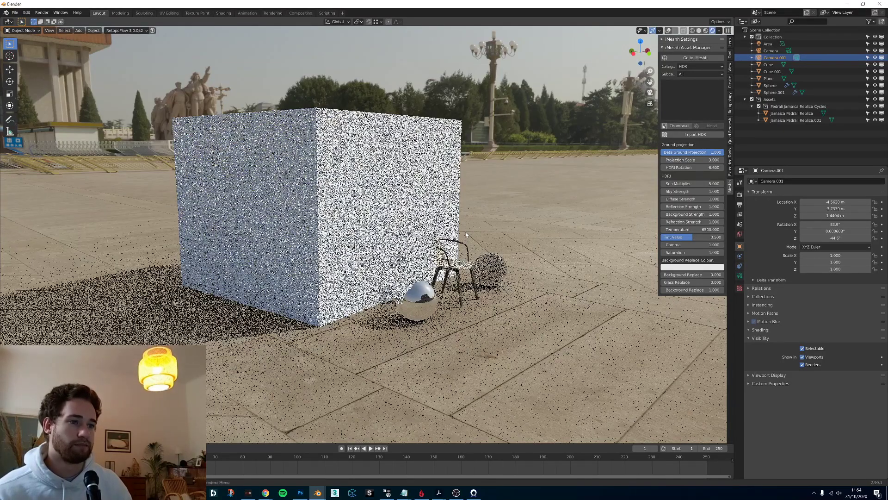
Inspect the projected ground around the cube, chair and spheres from several sides, ending in the camera view
{"action": "scroll", "coordinate": [468, 231], "scroll_direction": "down", "scroll_amount": 1}
{"action": "middle_click_drag", "start_coordinate": [471, 227], "coordinate": [564, 213]}
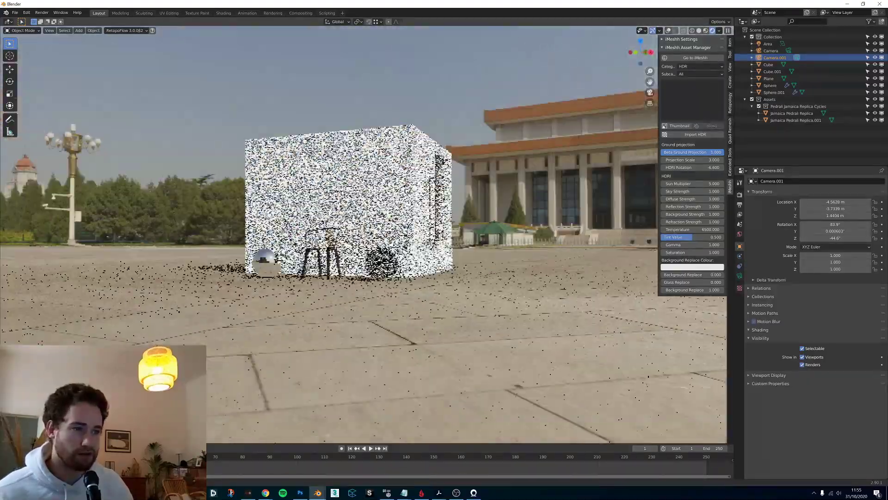
{"action": "middle_click_drag", "start_coordinate": [329, 229], "coordinate": [458, 226]}
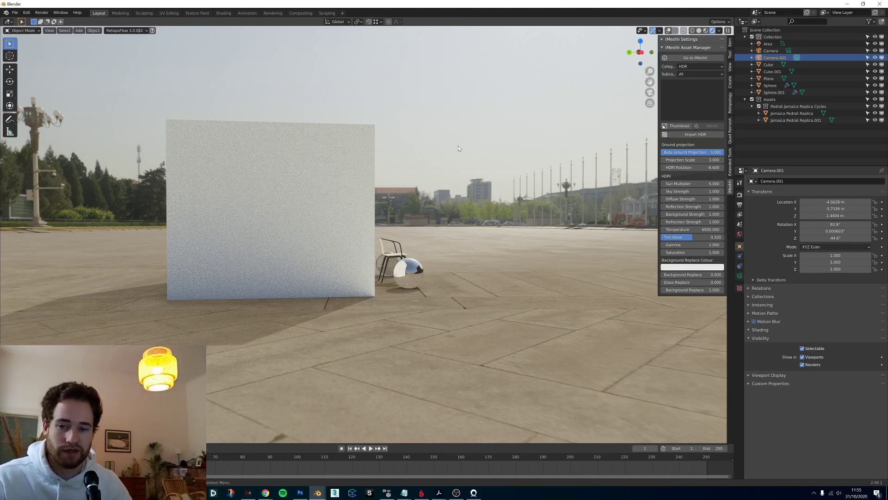
{"action": "middle_click_drag", "start_coordinate": [481, 225], "coordinate": [390, 225]}
{"action": "scroll", "coordinate": [391, 225], "scroll_direction": "down", "scroll_amount": 6}
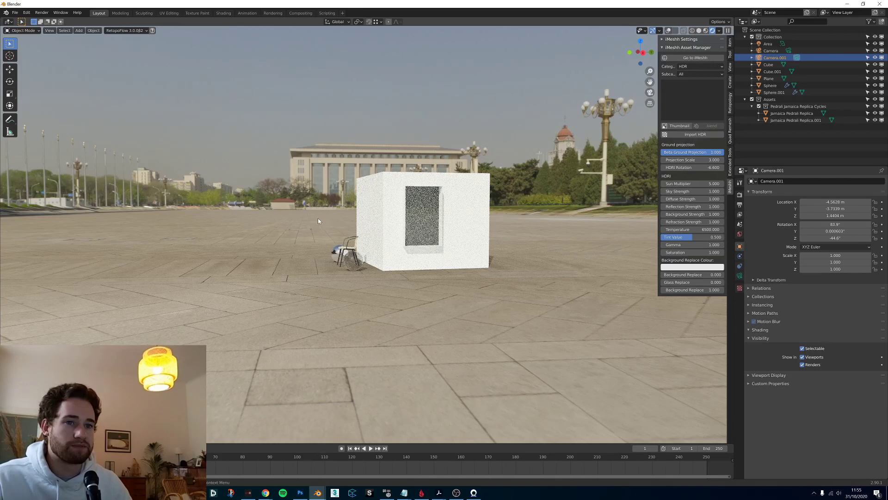
{"action": "middle_click_drag", "start_coordinate": [318, 218], "coordinate": [272, 239]}
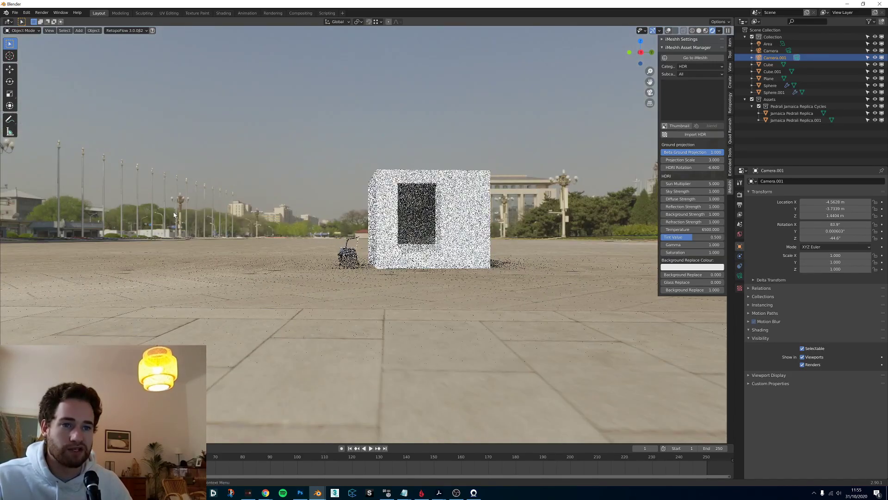
{"action": "key", "text": "KP_0"}
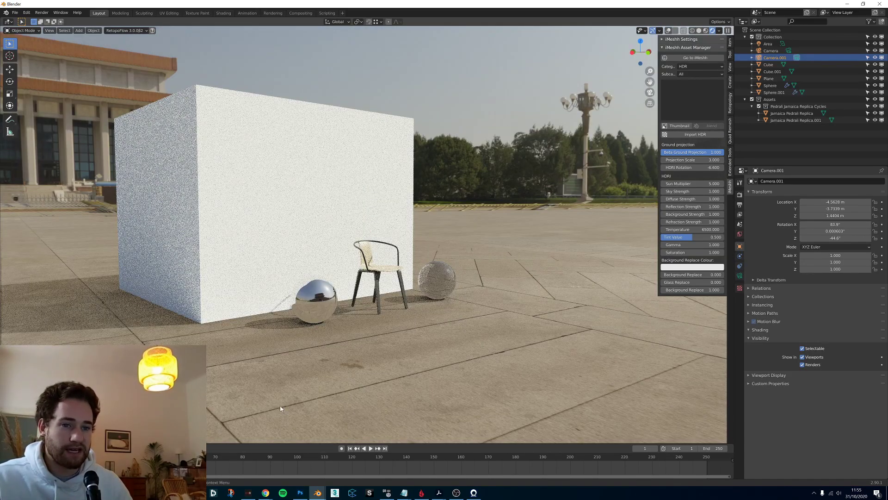
Set the ground projection's Projection Scale to 2
{"action": "left_click", "coordinate": [700, 160]}
{"action": "type", "text": "2"}
{"action": "key", "text": "Return"}
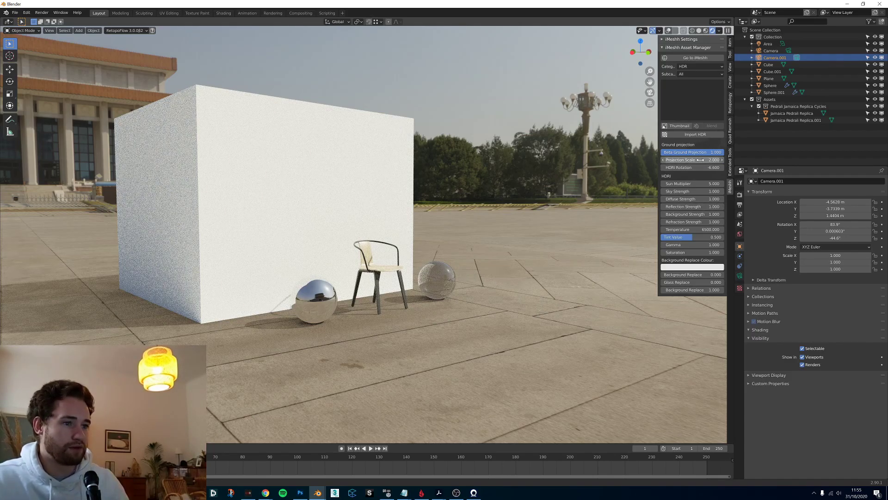
Reduce the Projection Scale to 1 and check the paving beneath the cube and chair
{"action": "left_click", "coordinate": [701, 160]}
{"action": "type", "text": "1"}
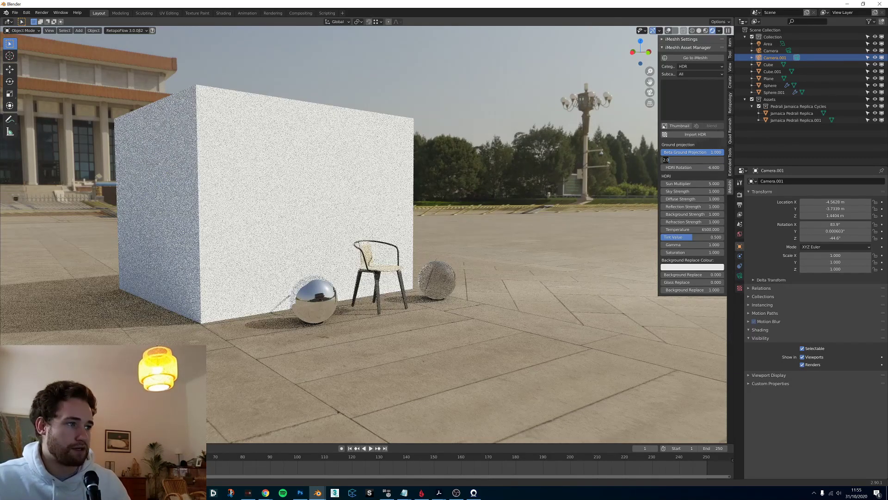
{"action": "key", "text": "Return"}
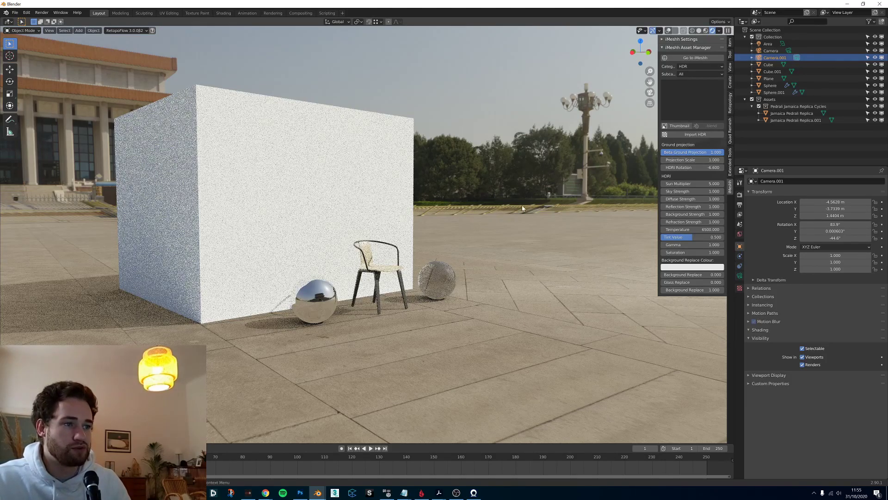
{"action": "middle_click_drag", "start_coordinate": [522, 208], "coordinate": [518, 216]}
{"action": "middle_click_drag", "start_coordinate": [445, 297], "coordinate": [442, 293]}
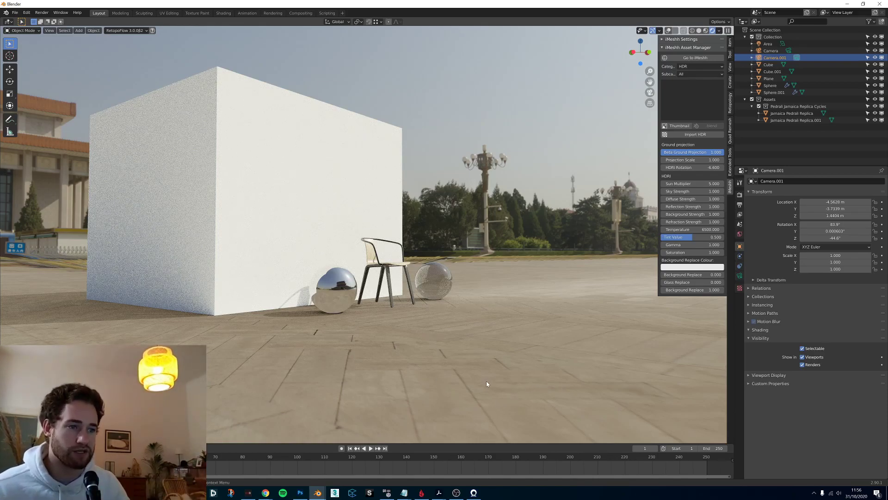
{"action": "middle_click_drag", "start_coordinate": [487, 374], "coordinate": [461, 354]}
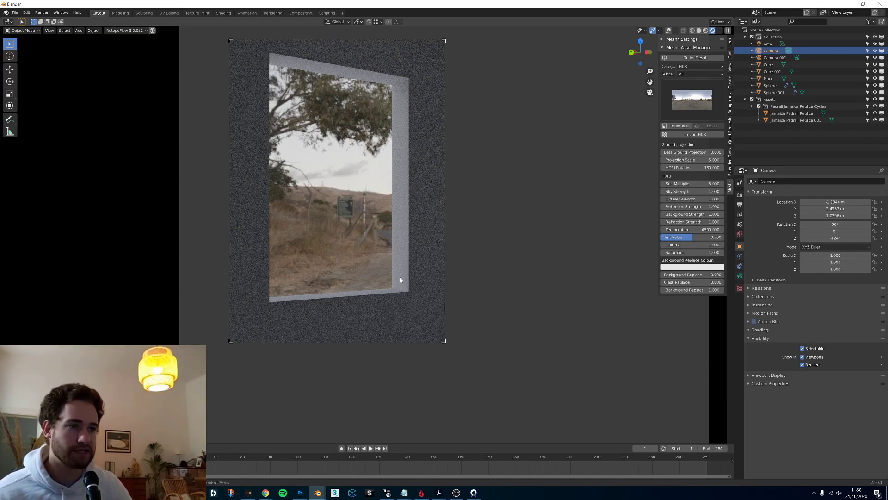
Set Beta Ground Projection to 1 for the landscape HDR seen through the window
{"action": "left_click", "coordinate": [701, 154]}
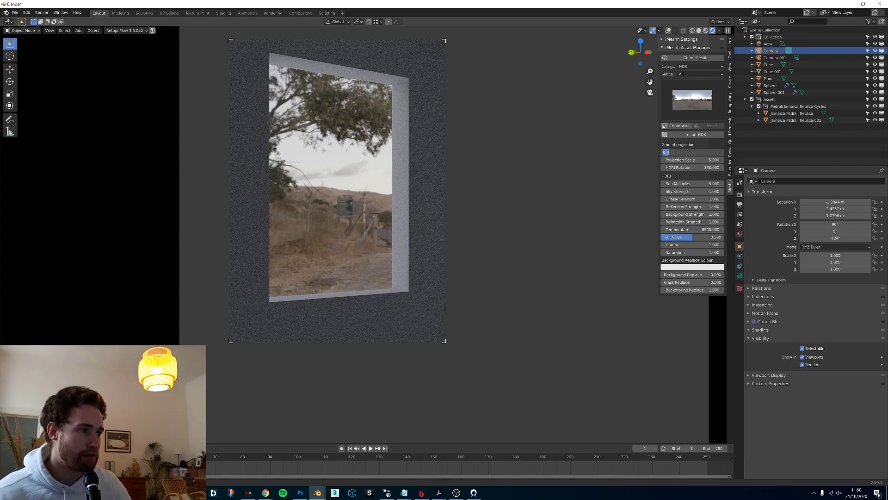
{"action": "type", "text": "1"}
{"action": "key", "text": "Return"}
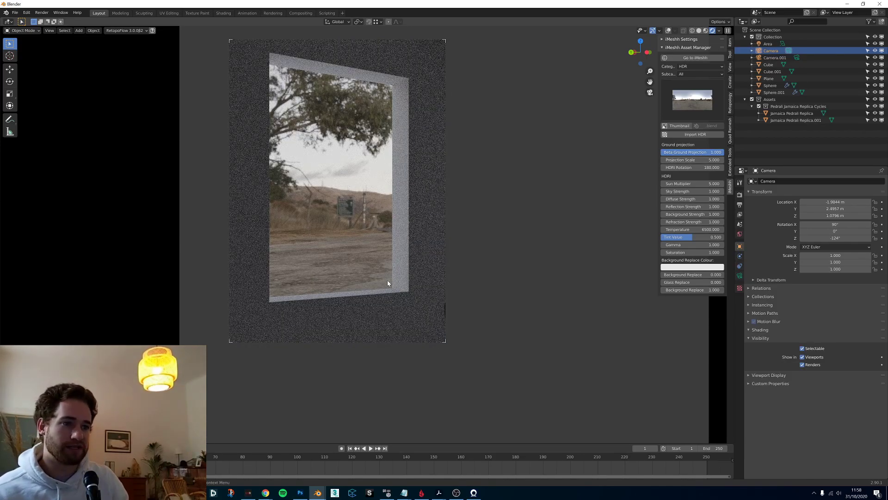
Redraw the render region to cover the window, its surrounding wall and part of the chair within the camera frame
{"action": "scroll", "coordinate": [454, 388], "scroll_direction": "down", "scroll_amount": 2}
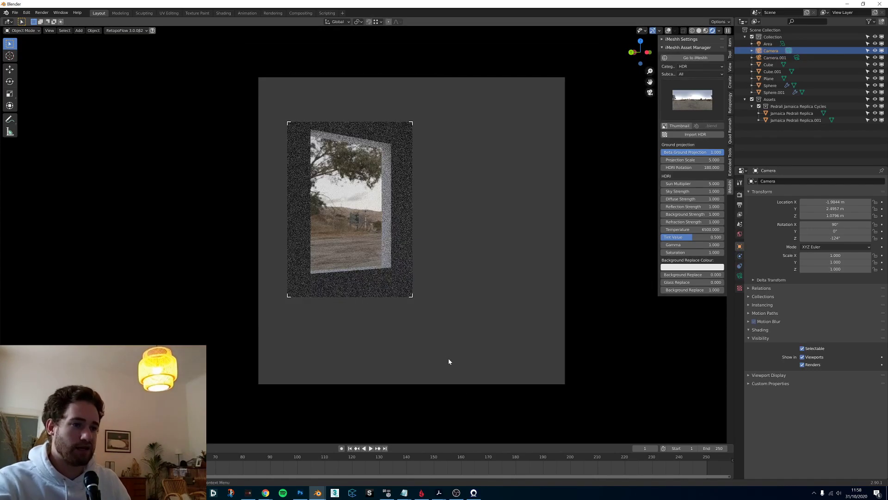
{"action": "key", "text": "ctrl+b"}
{"action": "left_click_drag", "start_coordinate": [433, 396], "coordinate": [224, 83]}
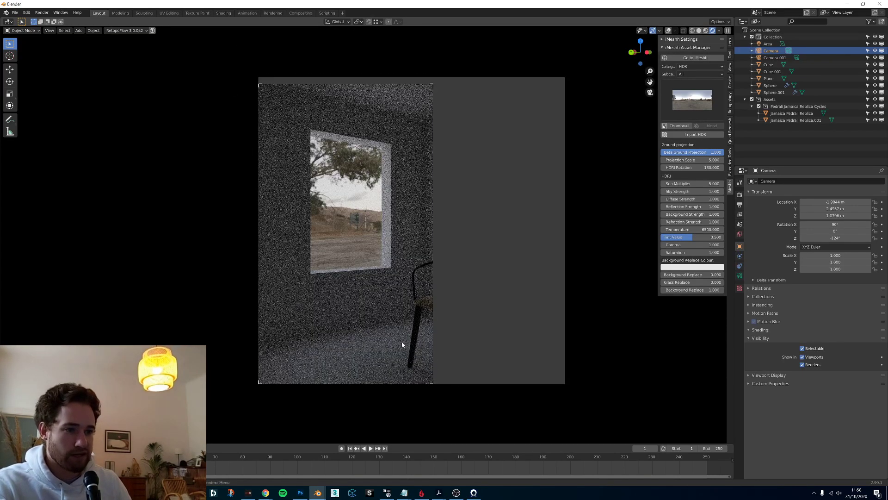
Compare the window view with Beta Ground Projection at 0, and restore it to 1
{"action": "left_click_drag", "start_coordinate": [684, 152], "coordinate": [417, 220]}
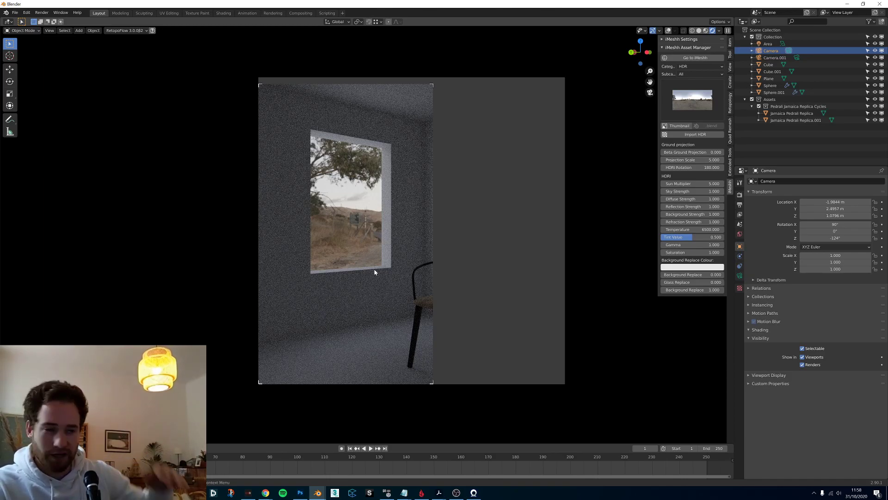
{"action": "left_click", "coordinate": [686, 152]}
{"action": "type", "text": "1"}
{"action": "key", "text": "Return"}
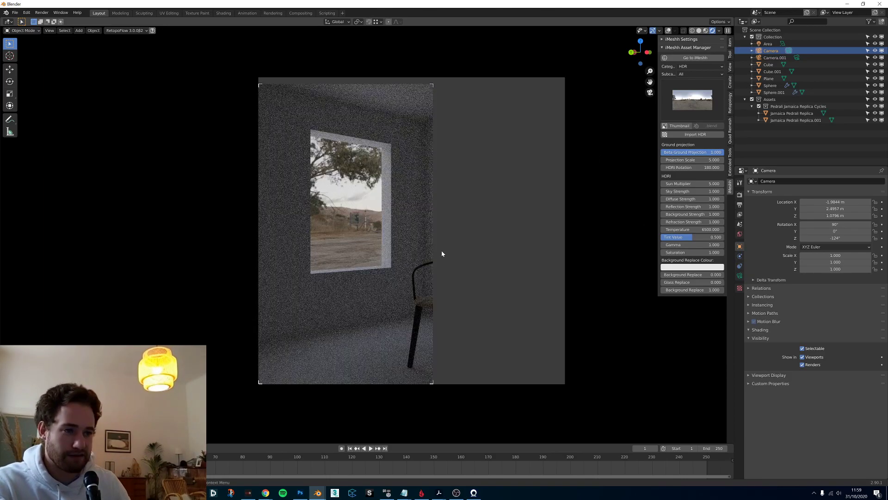
Try a Projection Scale of 20 and inspect the ground outside the window
{"action": "left_click", "coordinate": [692, 159]}
{"action": "type", "text": "20"}
{"action": "key", "text": "Return"}
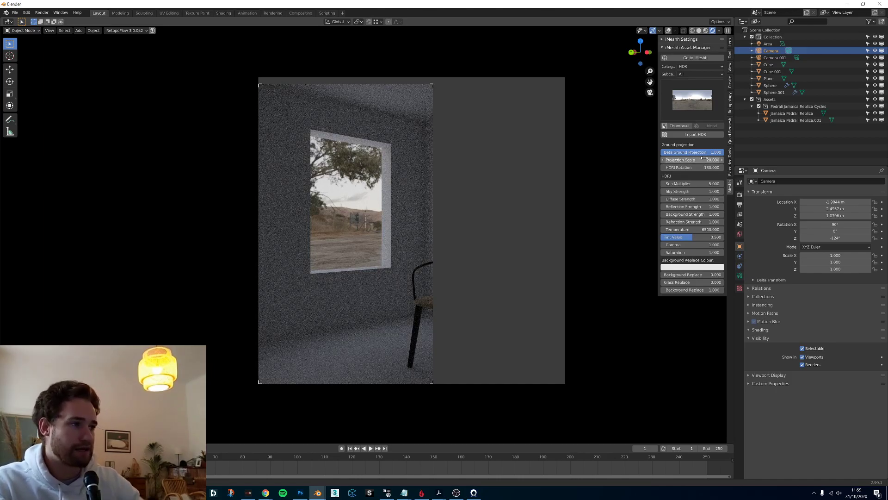
{"action": "scroll", "coordinate": [624, 201], "scroll_direction": "up", "scroll_amount": 3}
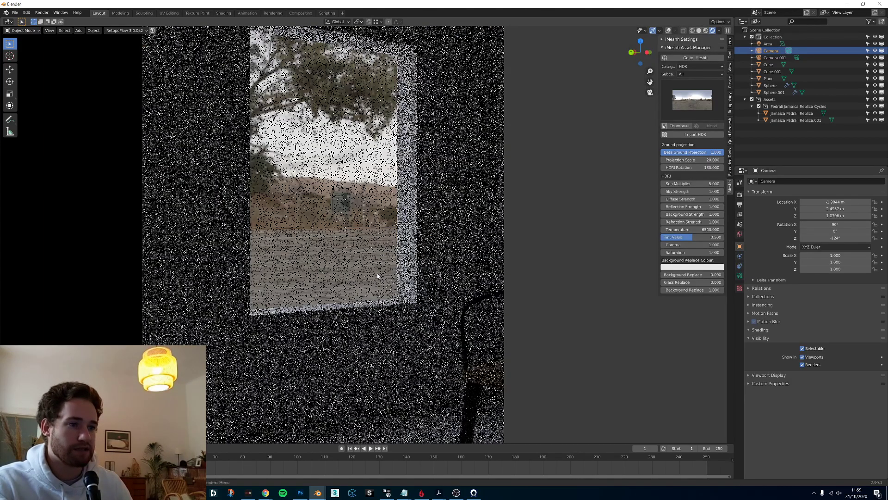
Set the Projection Scale to 4 for the ground outside the window
{"action": "left_click", "coordinate": [691, 160]}
{"action": "type", "text": "4"}
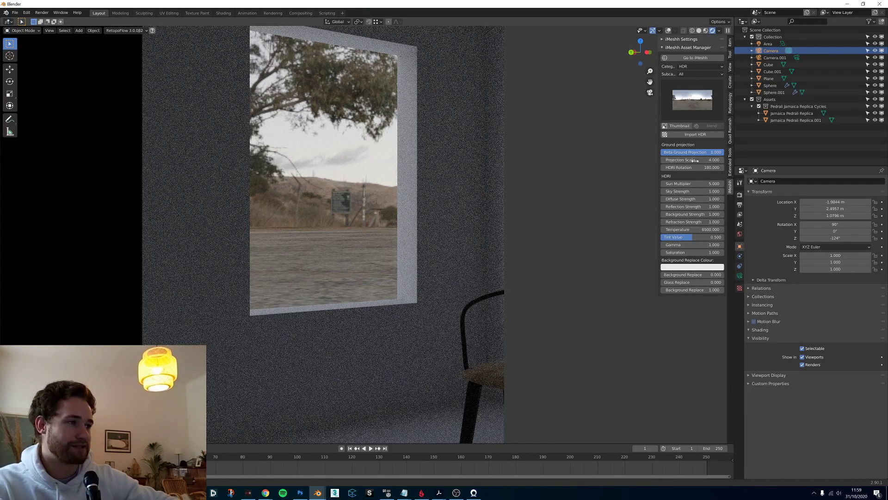
{"action": "key", "text": "Return"}
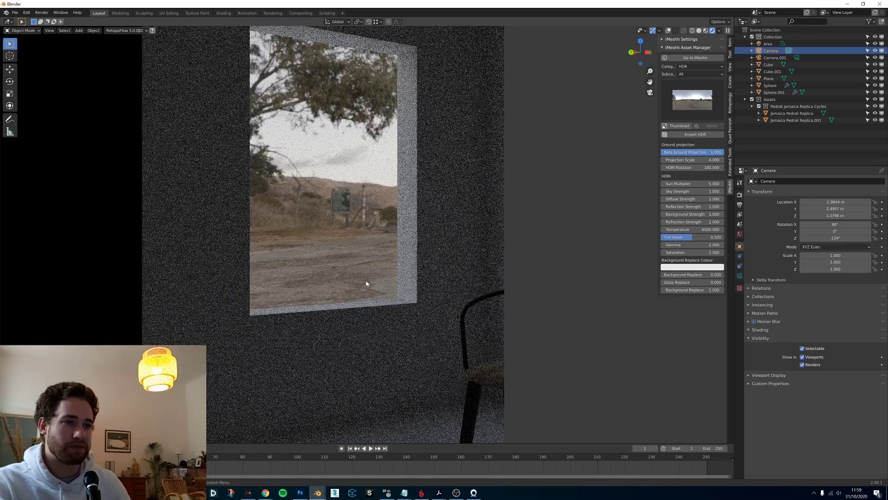
Set the Projection Scale to 5 for the ground outside the window
{"action": "scroll", "coordinate": [363, 244], "scroll_direction": "down", "scroll_amount": 2}
{"action": "left_click", "coordinate": [704, 161]}
{"action": "type", "text": "5"}
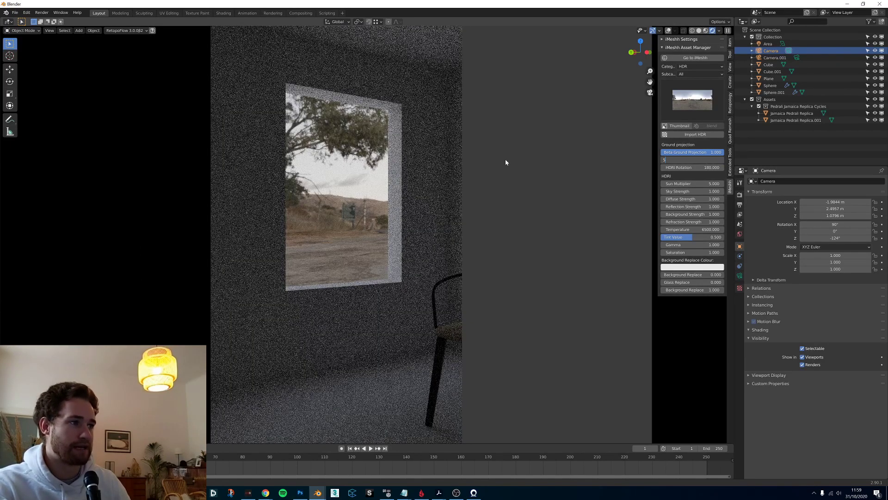
{"action": "key", "text": "Return"}
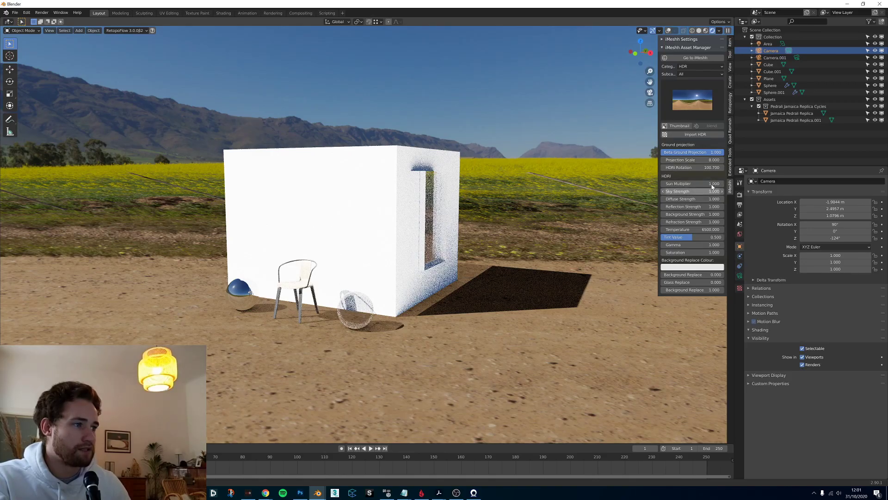
Try Sun Multiplier values of -0.2 and 0 on the exterior cube and chair scene
{"action": "middle_click_drag", "start_coordinate": [481, 232], "coordinate": [440, 225]}
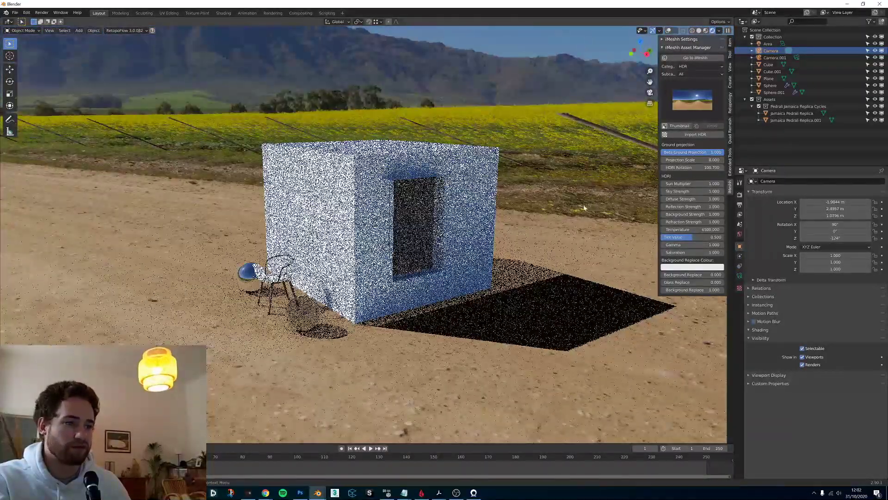
{"action": "left_click", "coordinate": [698, 183]}
{"action": "type", "text": "-0.2"}
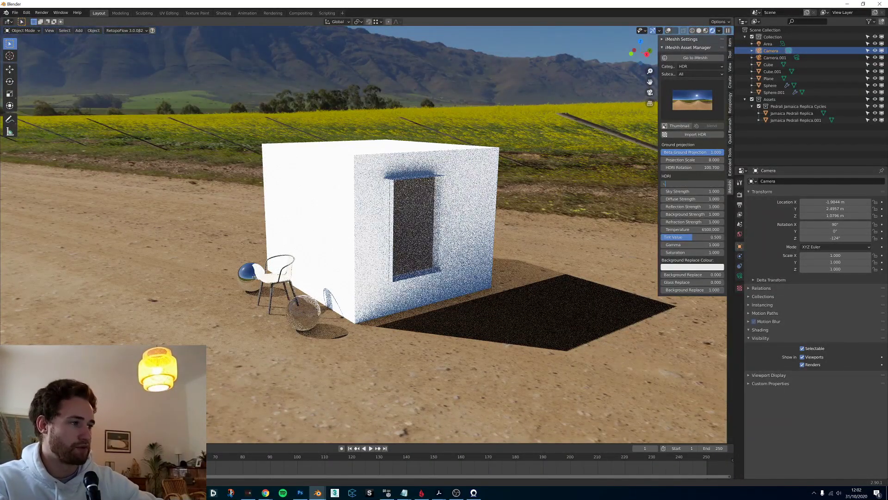
{"action": "key", "text": "Return"}
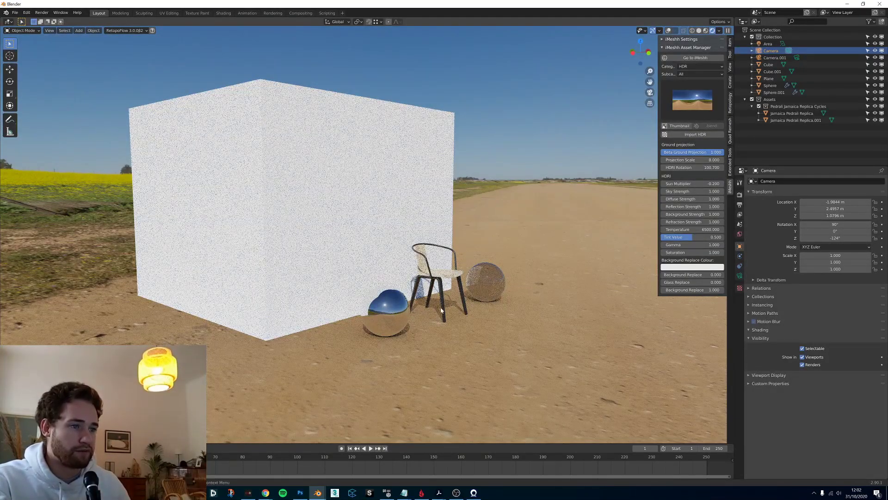
{"action": "double_click", "coordinate": [693, 183]}
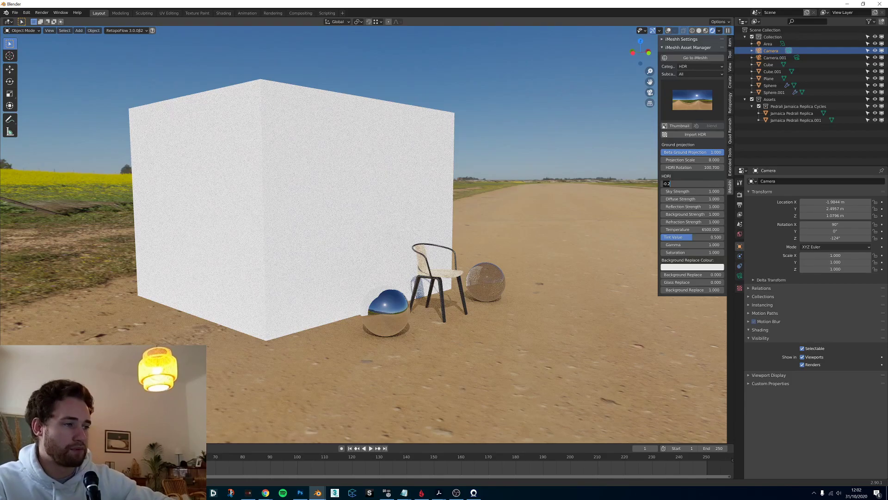
{"action": "key", "text": "Return"}
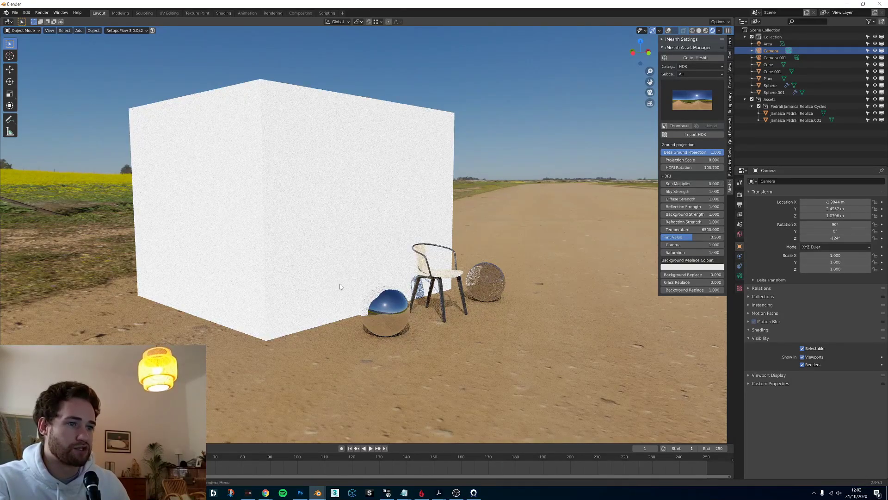
Compare the exterior lighting with the Sun Multiplier at -0.3 and at -1
{"action": "double_click", "coordinate": [692, 184]}
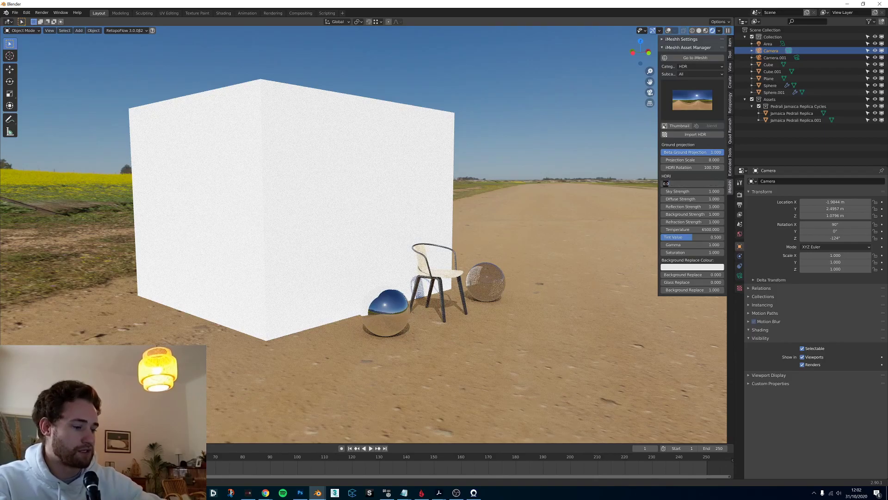
{"action": "type", "text": "-0.3"}
{"action": "key", "text": "Return"}
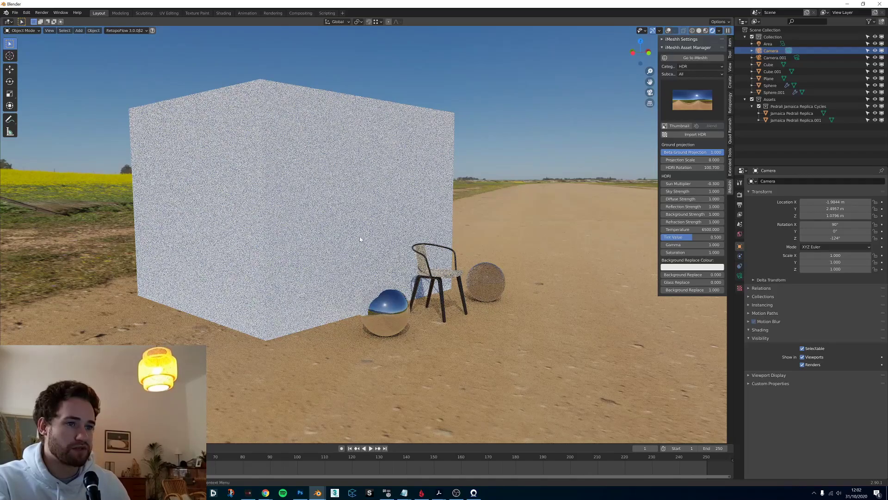
{"action": "double_click", "coordinate": [692, 184]}
{"action": "type", "text": "-1"}
{"action": "key", "text": "Return"}
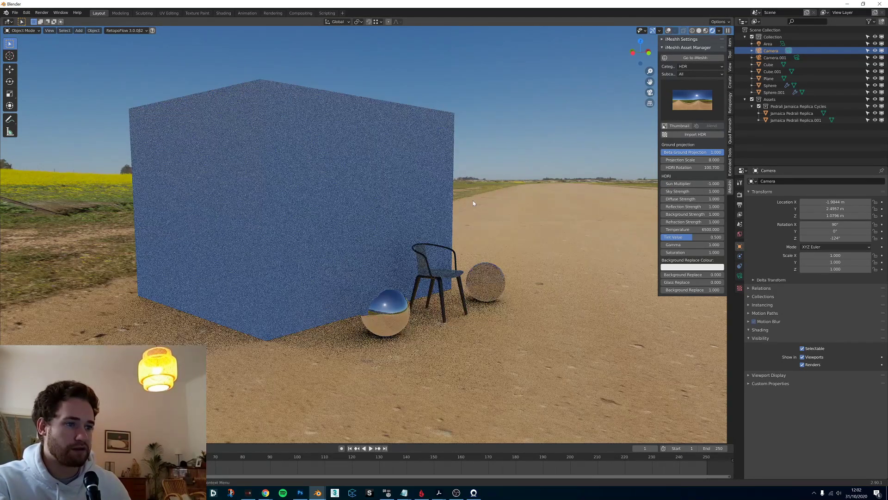
Isolate the HDR sun with Sky Strength 0 and Sun Multiplier 1, and inspect its light on the cube and chair
{"action": "scroll", "coordinate": [391, 271], "scroll_direction": "down", "scroll_amount": 2}
{"action": "middle_click_drag", "start_coordinate": [351, 273], "coordinate": [491, 233]}
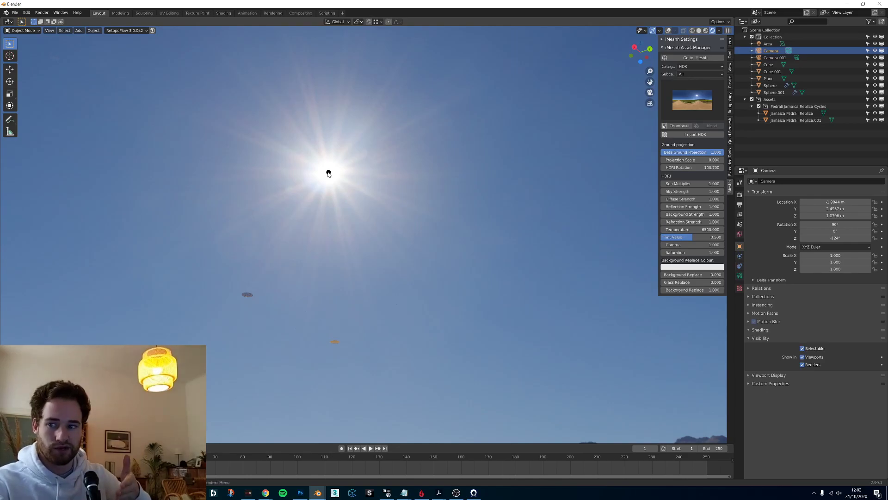
{"action": "left_click", "coordinate": [691, 192]}
{"action": "type", "text": "0"}
{"action": "key", "text": "Return"}
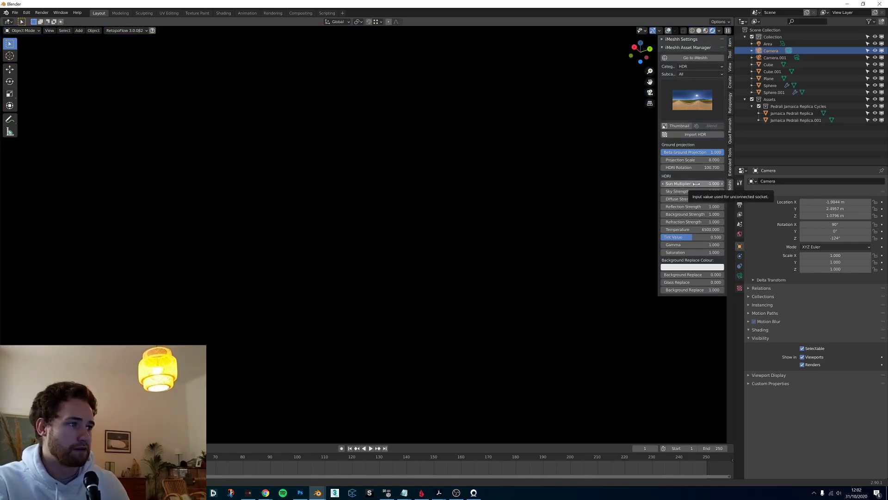
{"action": "double_click", "coordinate": [693, 183]}
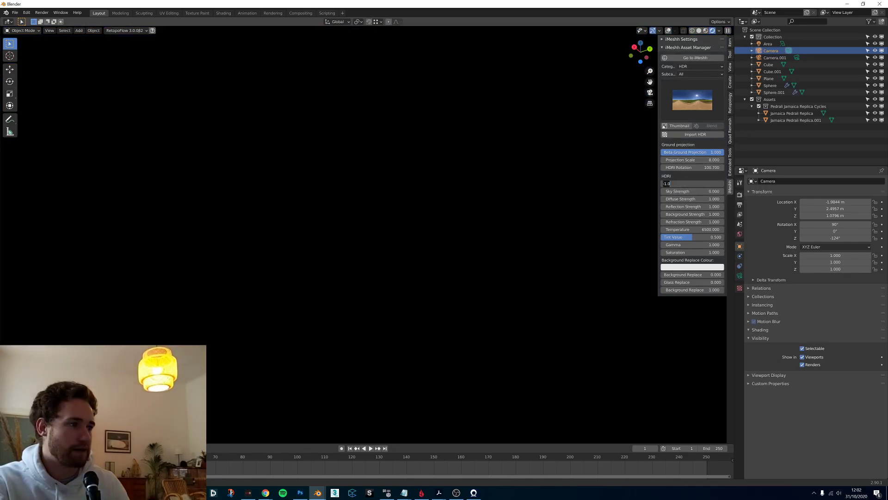
{"action": "key", "text": "Return"}
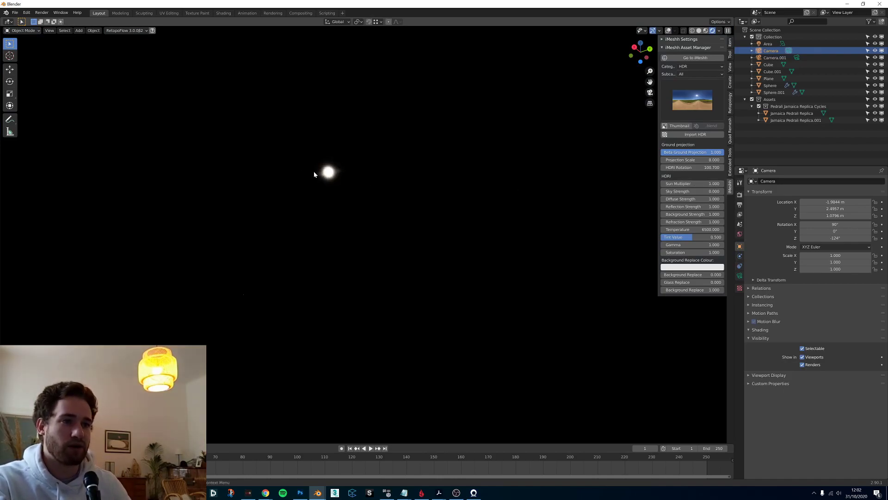
{"action": "middle_click_drag", "start_coordinate": [262, 226], "coordinate": [463, 275]}
{"action": "scroll", "coordinate": [393, 273], "scroll_direction": "down", "scroll_amount": 3}
{"action": "middle_click_drag", "start_coordinate": [389, 273], "coordinate": [376, 263]}
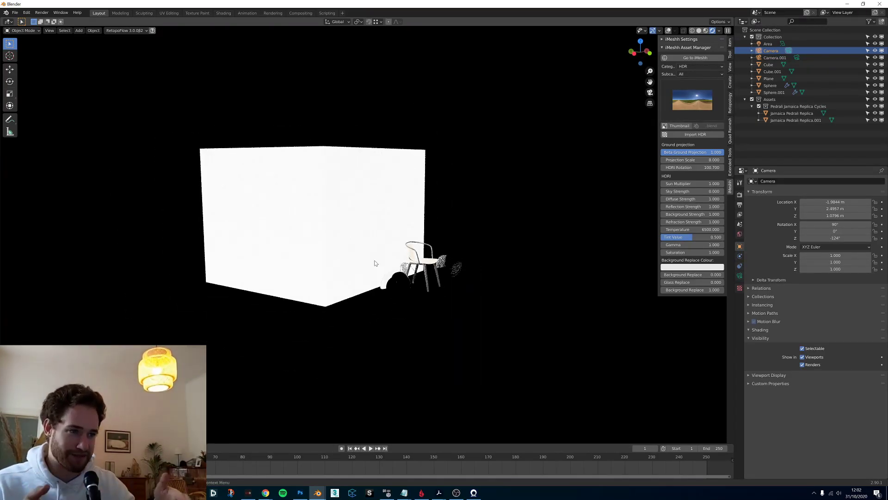
Restore the Sky Strength to 1 and set the Sun Multiplier to 0
{"action": "left_click", "coordinate": [710, 192]}
{"action": "type", "text": "1"}
{"action": "key", "text": "Return"}
{"action": "left_click", "coordinate": [690, 184]}
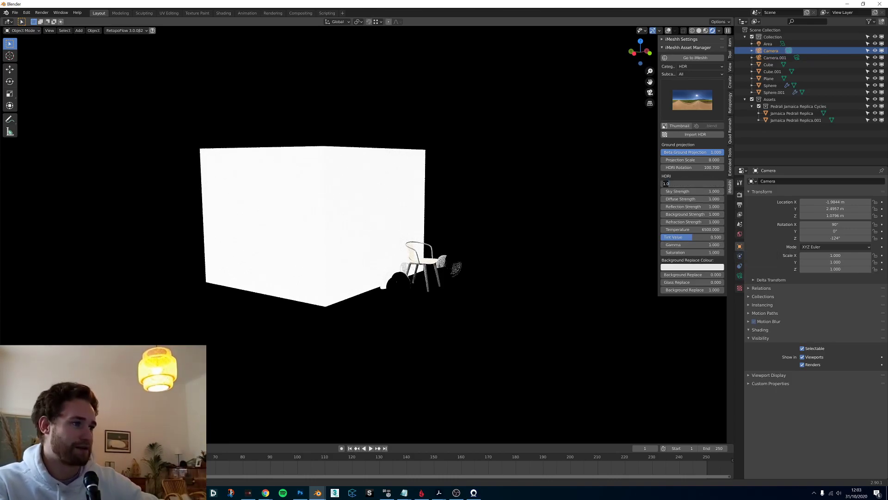
{"action": "left_click", "coordinate": [689, 184]}
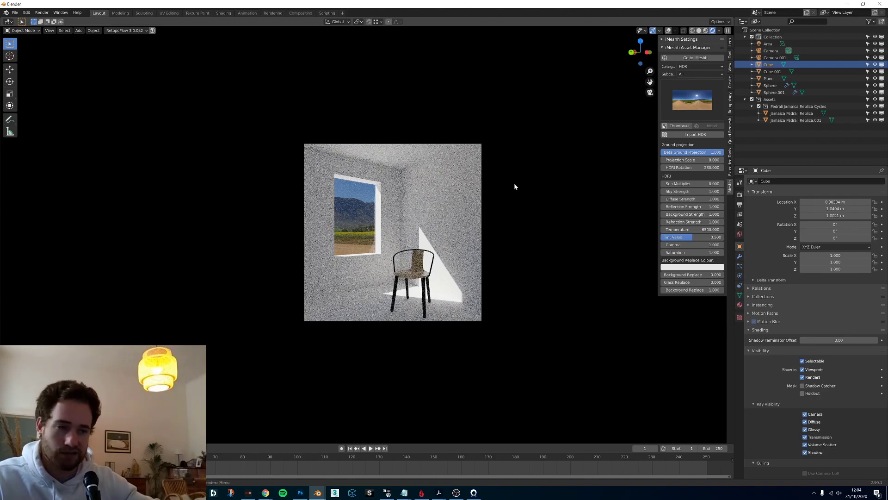
Try a Diffuse Strength of 100 on the interior camera view, and restore it to 1
{"action": "left_click", "coordinate": [696, 199]}
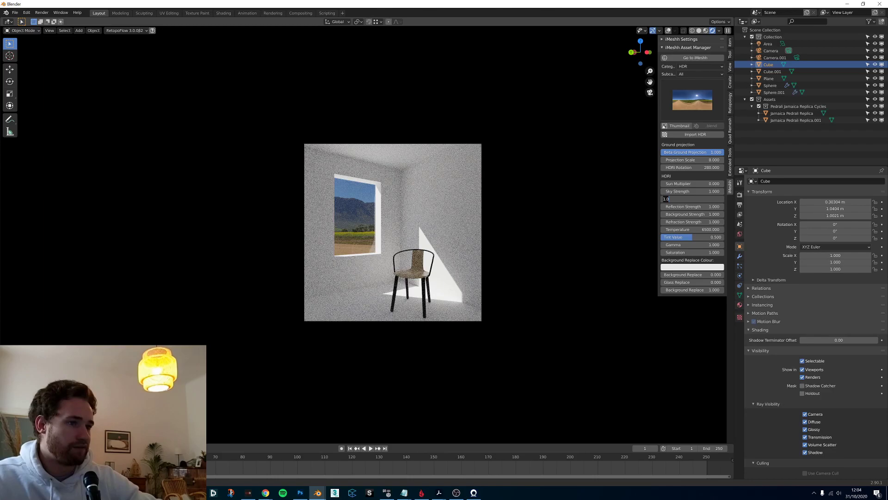
{"action": "key", "text": "Return"}
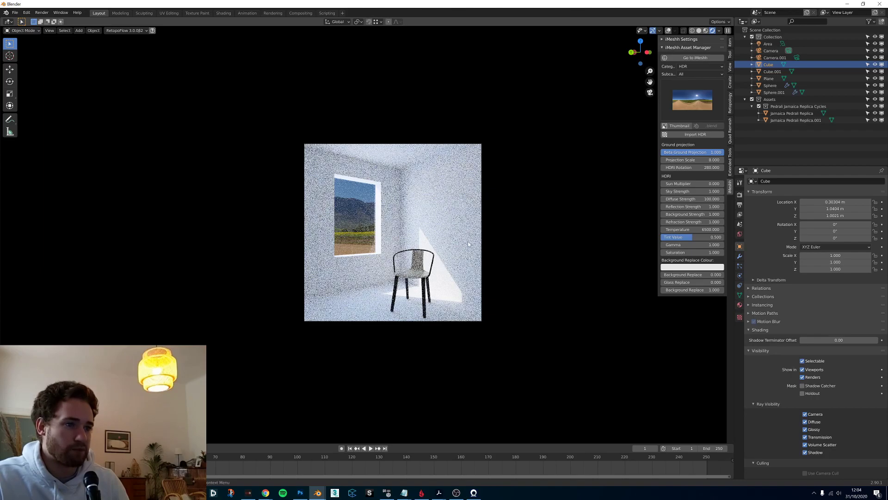
{"action": "left_click", "coordinate": [692, 198]}
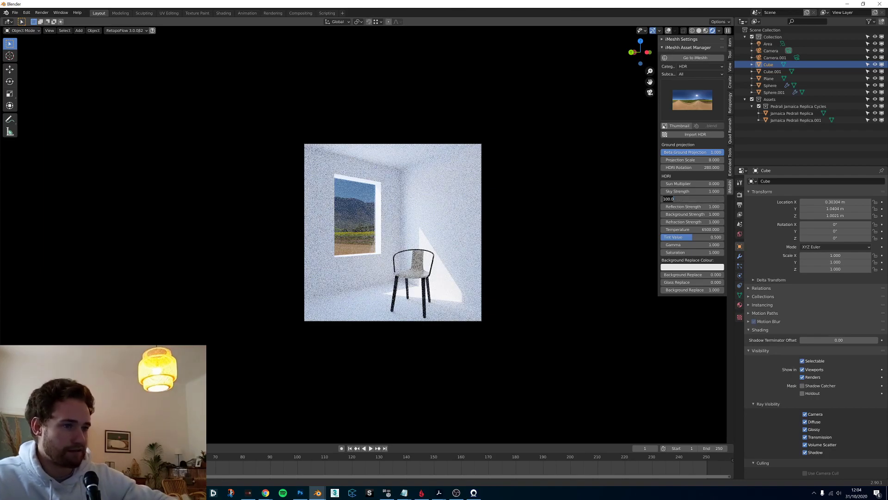
{"action": "key", "text": "Return"}
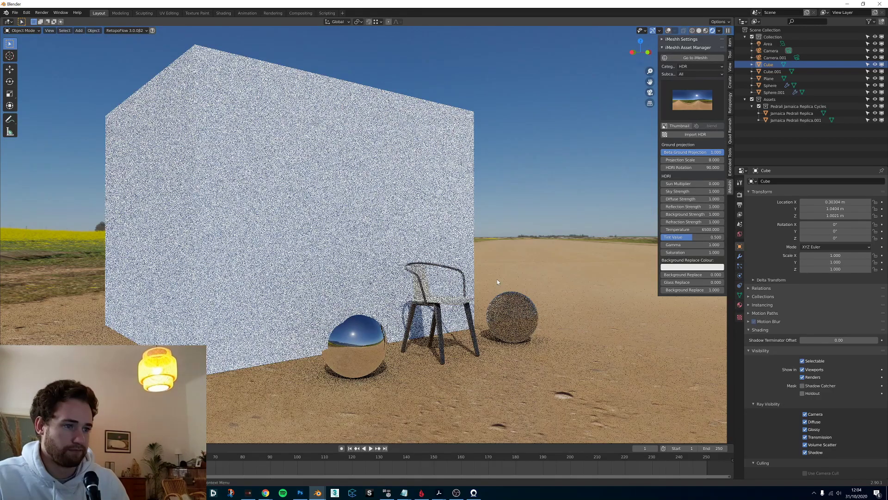
Compare the mirror sphere with Reflection Strength at 0.5 and 0, and restore it to 1
{"action": "double_click", "coordinate": [685, 206]}
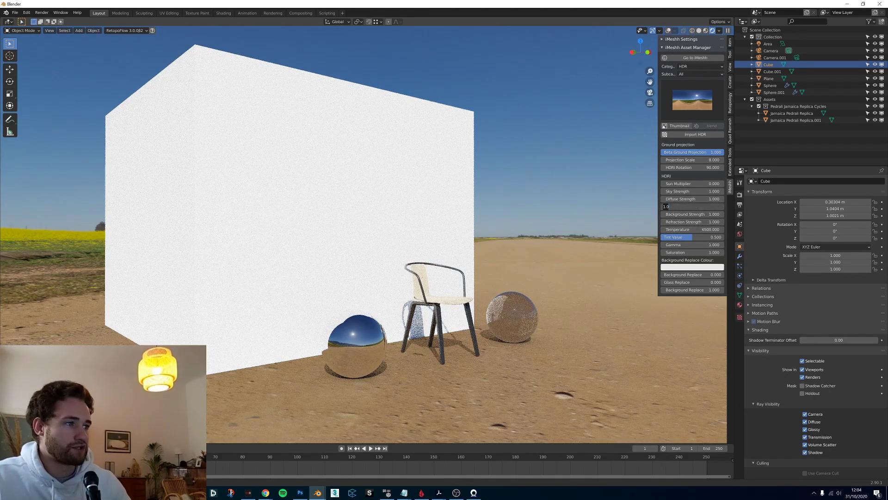
{"action": "type", "text": "0.5"}
{"action": "key", "text": "Return"}
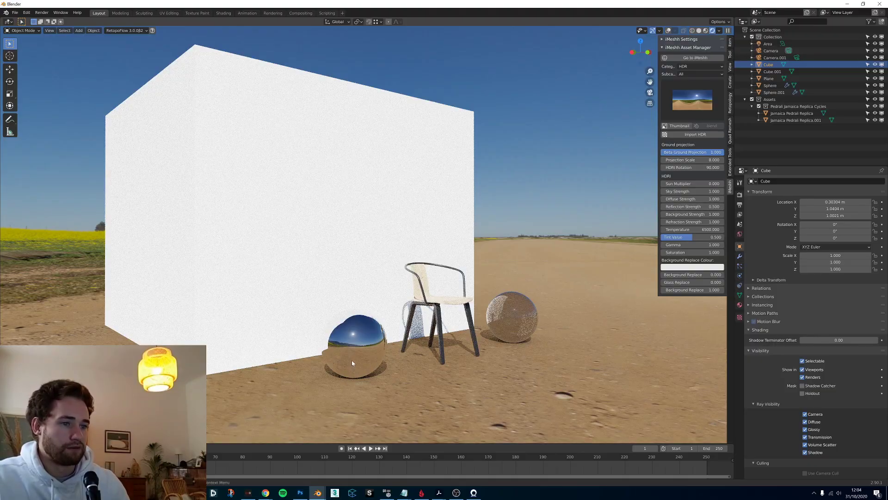
{"action": "left_click", "coordinate": [688, 207]}
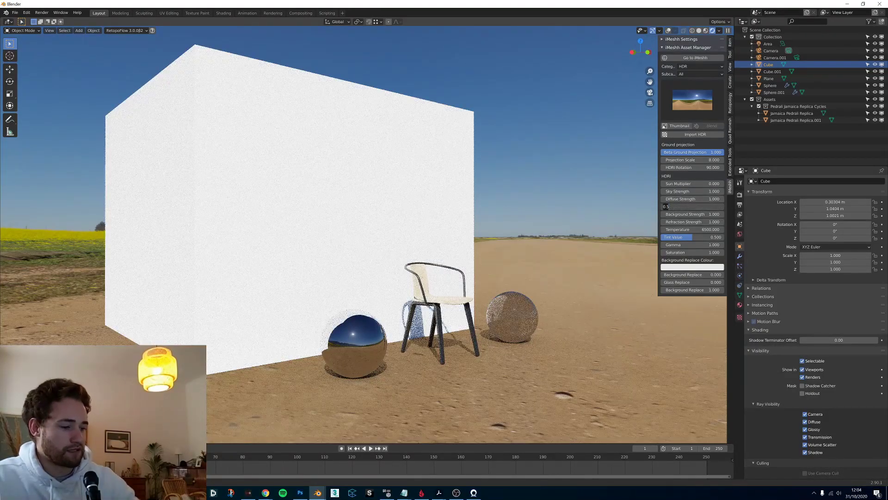
{"action": "type", "text": "0"}
{"action": "key", "text": "Return"}
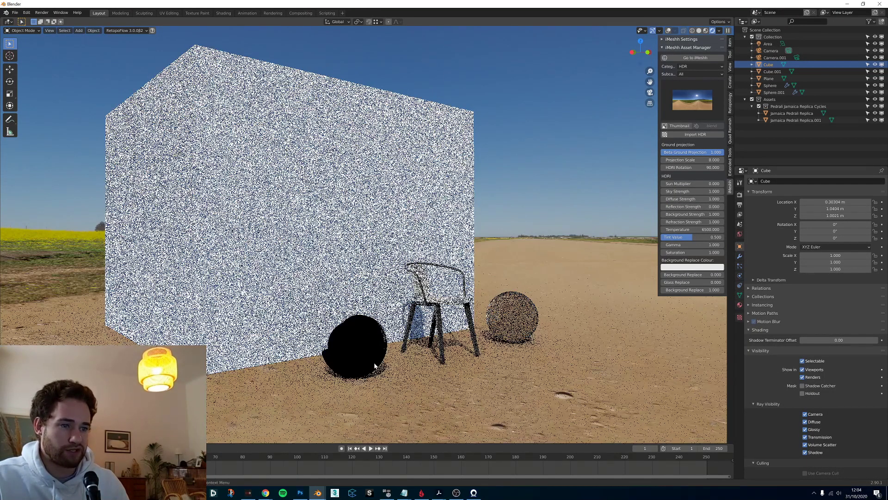
{"action": "mouse_move", "coordinate": [457, 341]}
{"action": "middle_mouse_down"}
{"action": "mouse_move", "coordinate": [432, 345]}
{"action": "mouse_move", "coordinate": [460, 341]}
{"action": "middle_mouse_up"}
{"action": "left_click", "coordinate": [700, 207]}
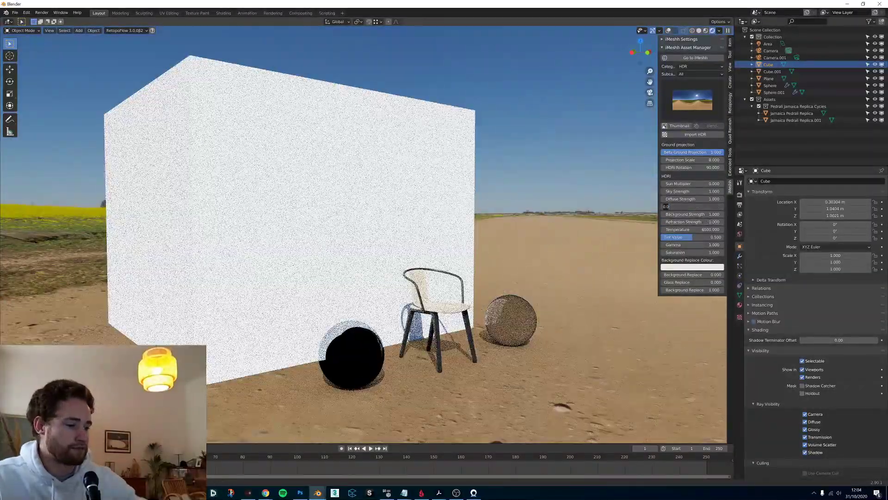
{"action": "type", "text": "1"}
{"action": "key", "text": "Return"}
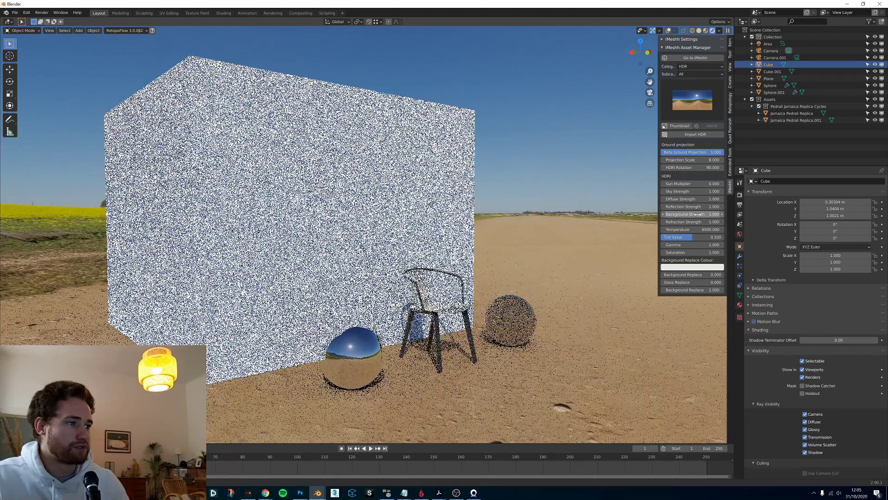
Compare the exterior scene with Background Strength at 0, and restore it to 1
{"action": "double_click", "coordinate": [694, 214]}
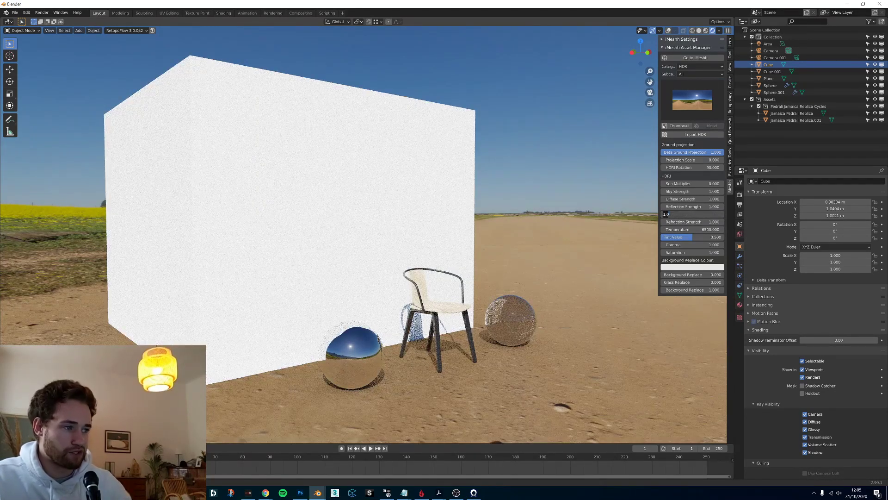
{"action": "type", "text": "0"}
{"action": "key", "text": "Return"}
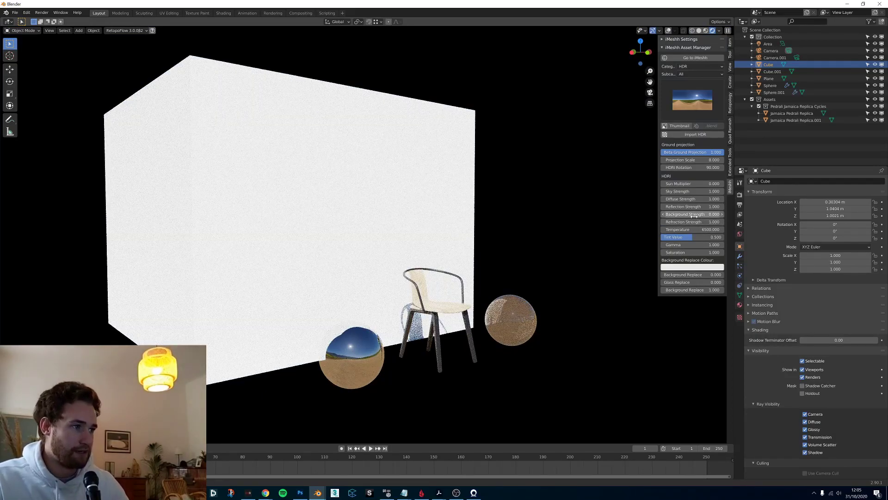
{"action": "double_click", "coordinate": [693, 214]}
{"action": "type", "text": "1"}
{"action": "key", "text": "Return"}
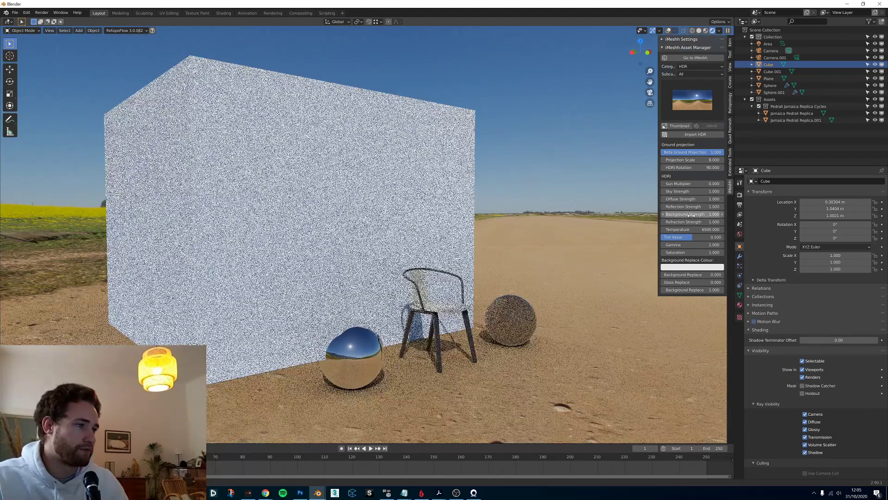
Brighten the HDR backdrop by setting the Background Strength to 2
{"action": "double_click", "coordinate": [692, 214]}
{"action": "type", "text": "2"}
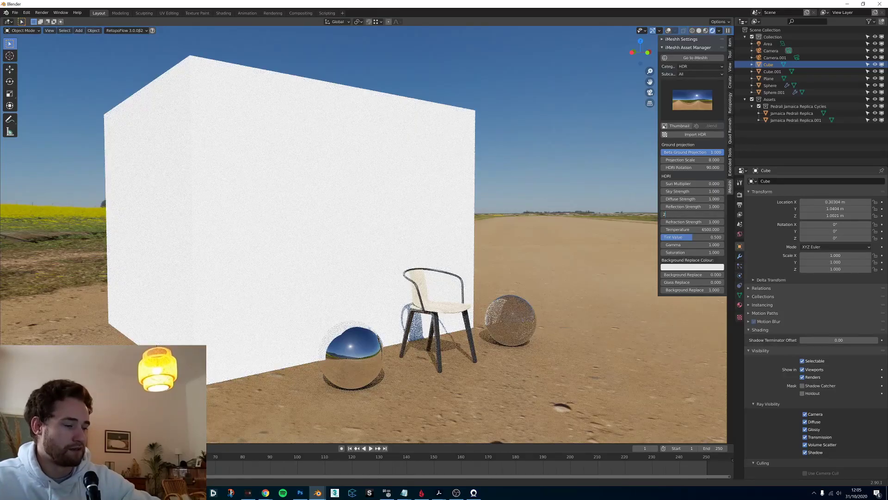
{"action": "key", "text": "Return"}
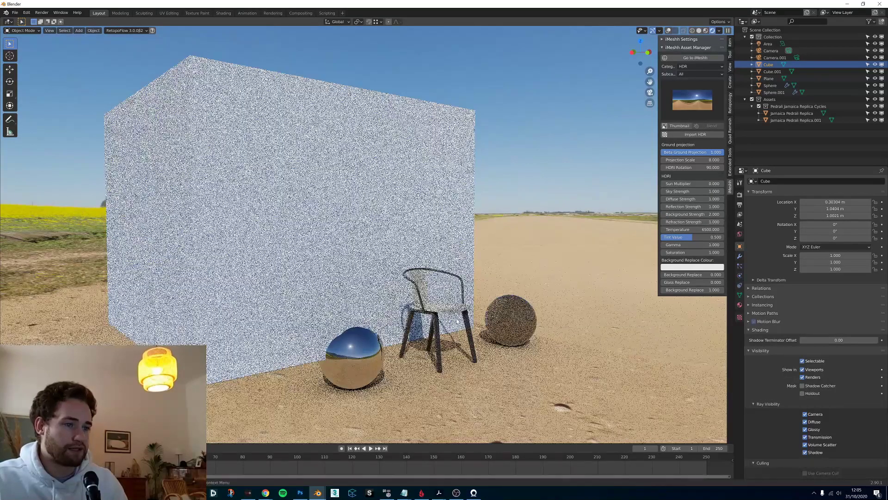
Set the Refraction Strength to 0 to remove the HDR from the glass sphere
{"action": "left_click", "coordinate": [704, 221]}
{"action": "type", "text": "1.0"}
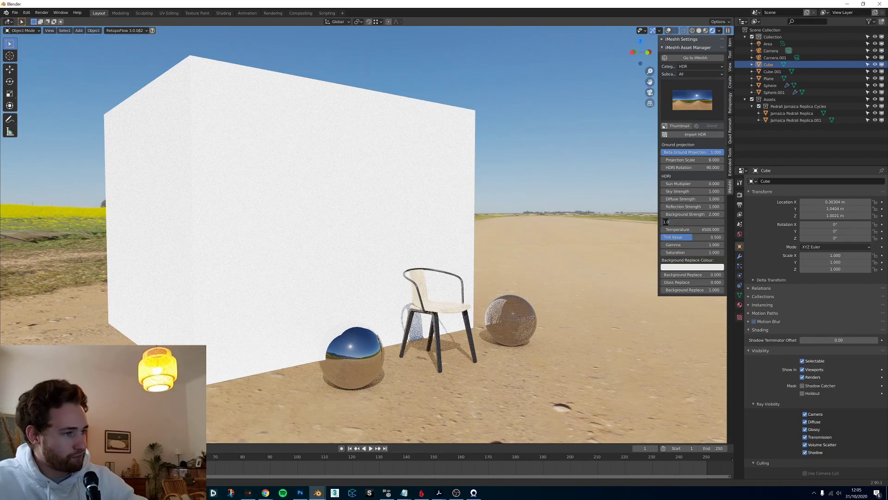
{"action": "type", "text": "0"}
{"action": "key", "text": "Return"}
{"action": "left_click", "coordinate": [704, 222]}
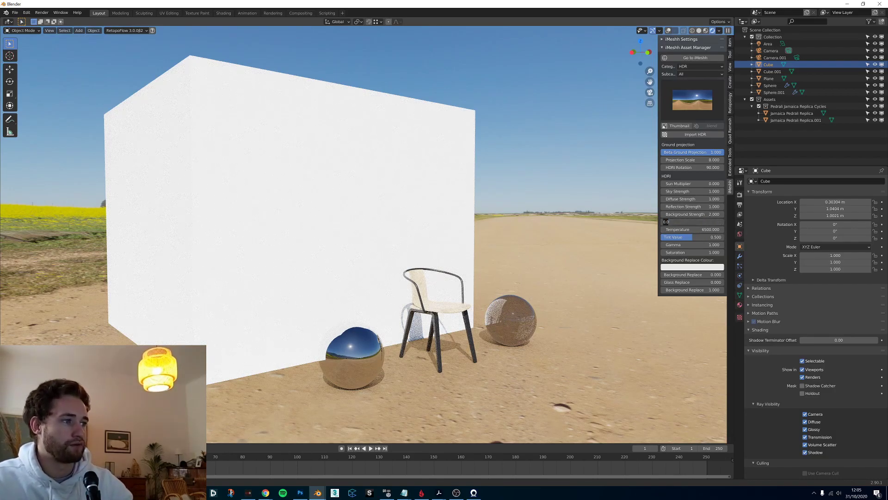
{"action": "key", "text": "Return"}
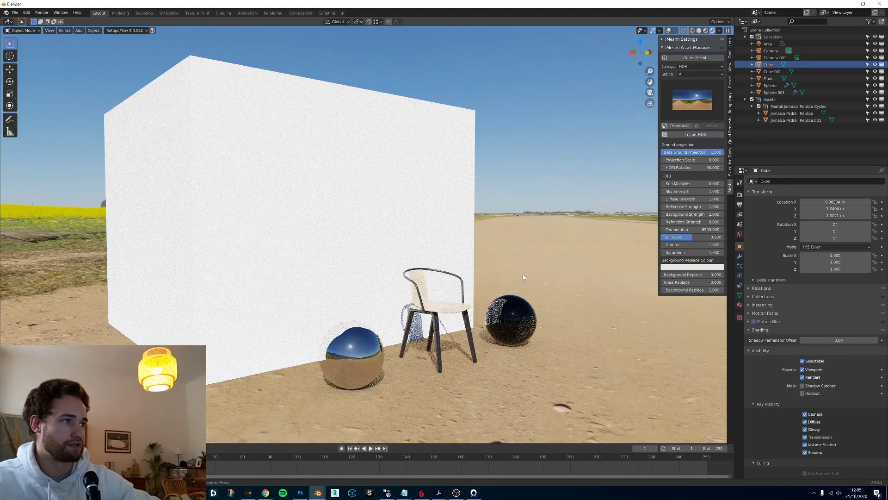
In the interior camera view, try a Refraction Strength of 10 for the window, and set it back to 1
{"action": "key", "text": "KP_0"}
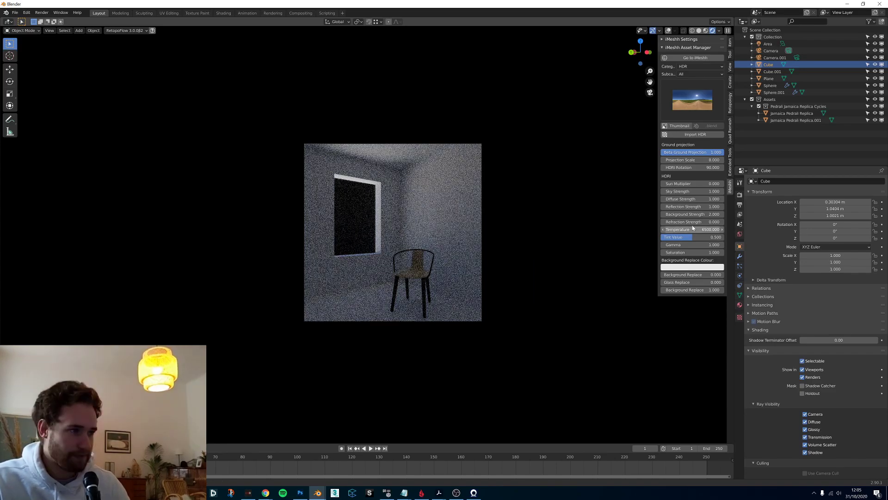
{"action": "left_click", "coordinate": [710, 222]}
{"action": "type", "text": "0"}
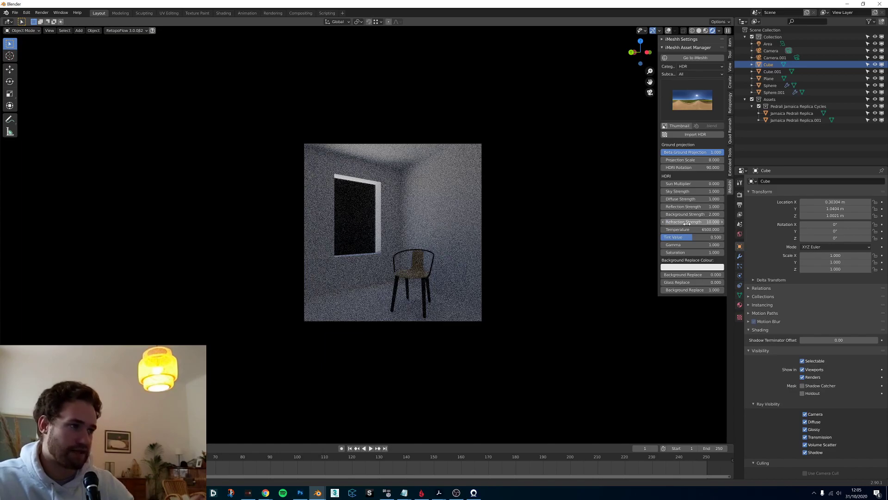
{"action": "key", "text": "Return"}
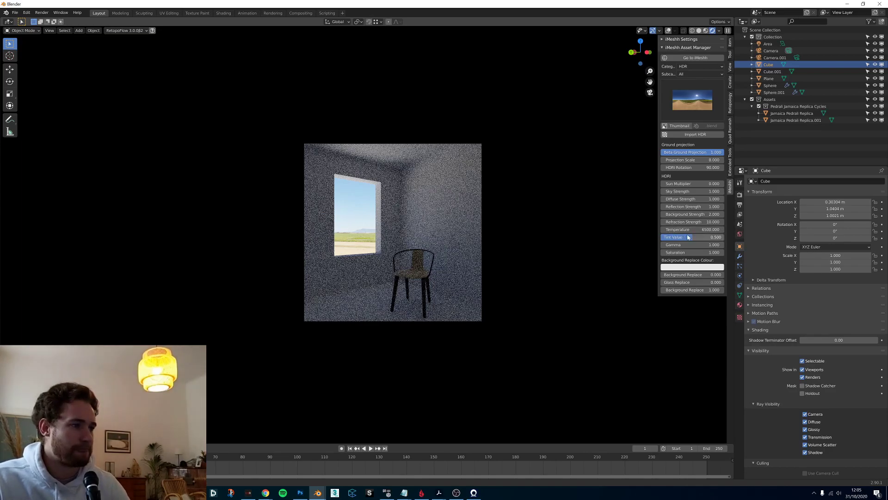
{"action": "left_click", "coordinate": [693, 221]}
{"action": "type", "text": "1"}
{"action": "key", "text": "Return"}
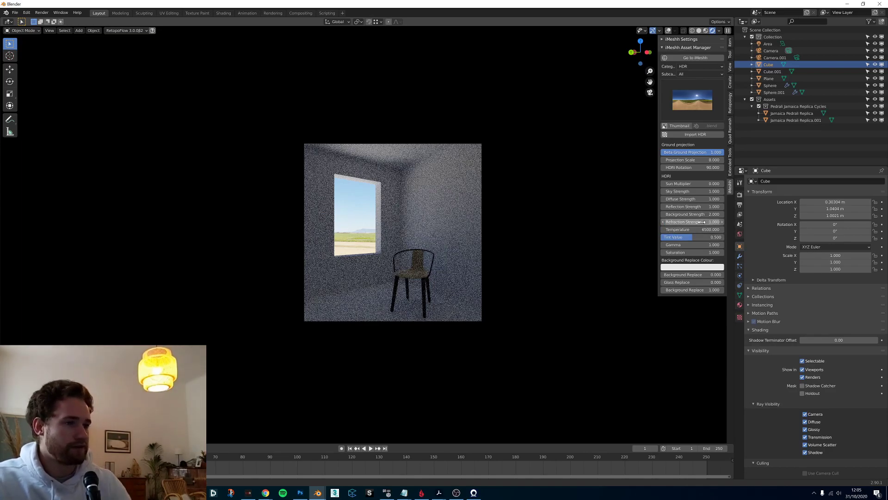
In the exterior view, cool the HDR lighting slightly by lowering the Temperature to about 6014
{"action": "middle_click_drag", "start_coordinate": [486, 246], "coordinate": [448, 257]}
{"action": "scroll", "coordinate": [448, 256], "scroll_direction": "down", "scroll_amount": 4}
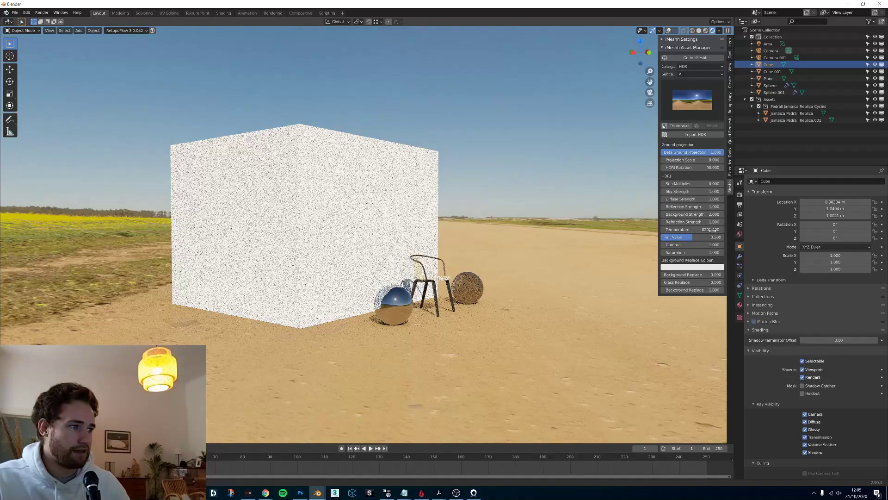
{"action": "left_click_drag", "start_coordinate": [694, 229], "coordinate": [678, 229]}
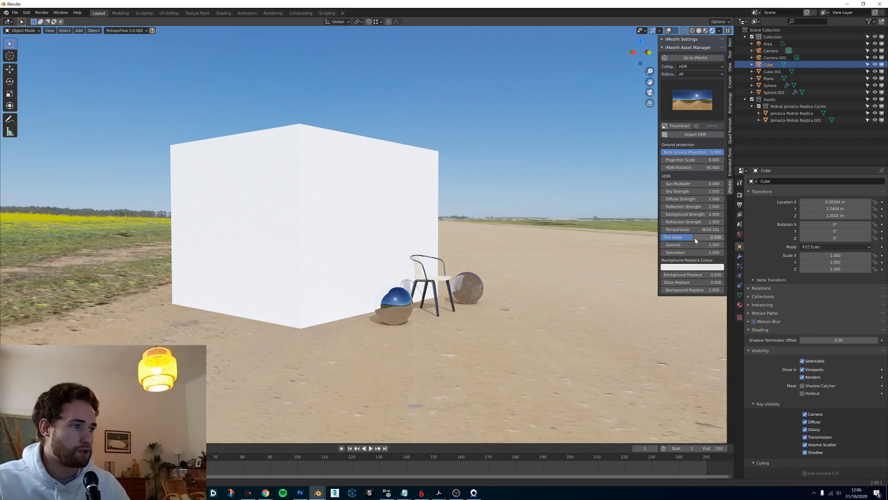
Compare the exterior scene with the Tint Value at about 0.54 and 0.58, and restore it to 0.5
{"action": "left_click_drag", "start_coordinate": [700, 239], "coordinate": [699, 239]}
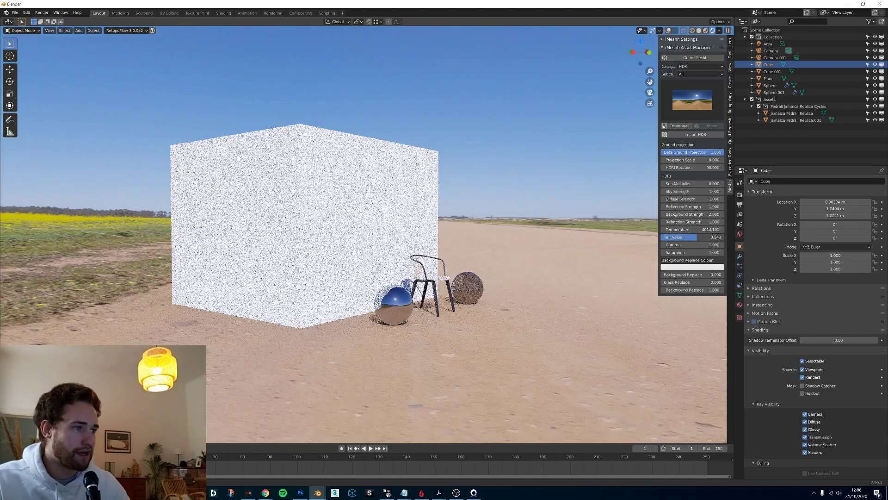
{"action": "mouse_move", "coordinate": [698, 237]}
{"action": "left_mouse_down"}
{"action": "mouse_move", "coordinate": [684, 237]}
{"action": "mouse_move", "coordinate": [697, 237]}
{"action": "left_mouse_up"}
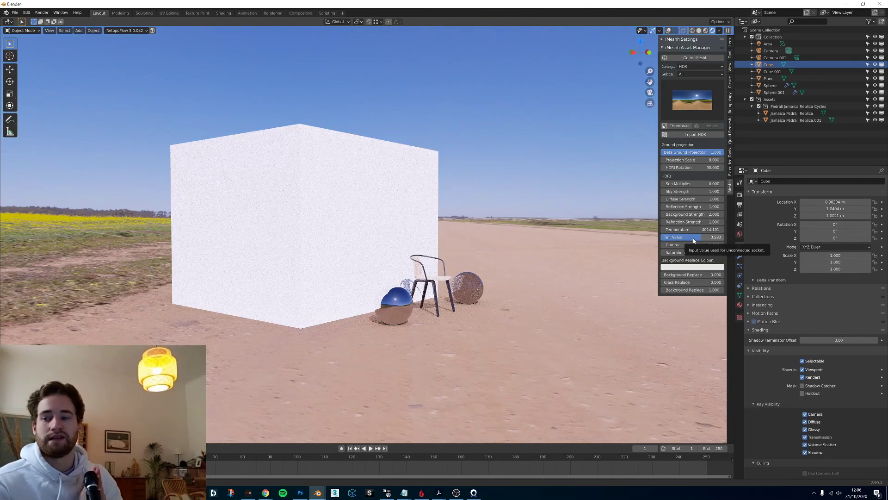
{"action": "left_click", "coordinate": [694, 237]}
{"action": "type", "text": "0.5"}
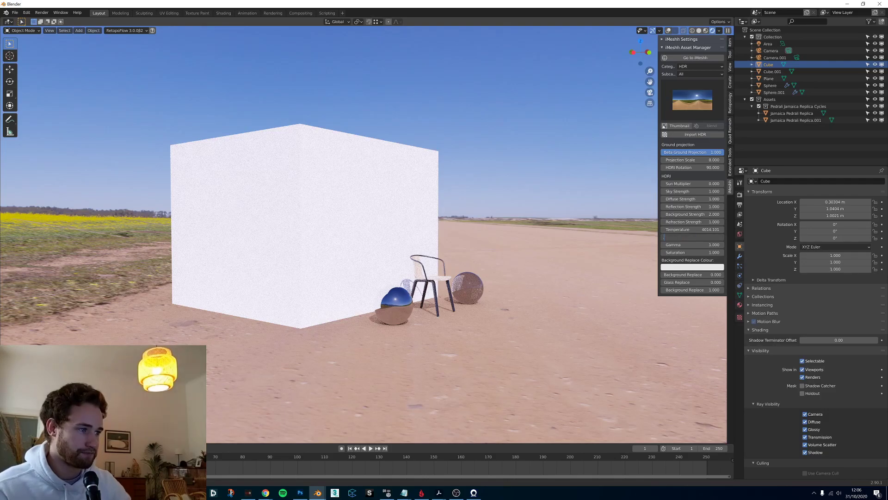
{"action": "key", "text": "Return"}
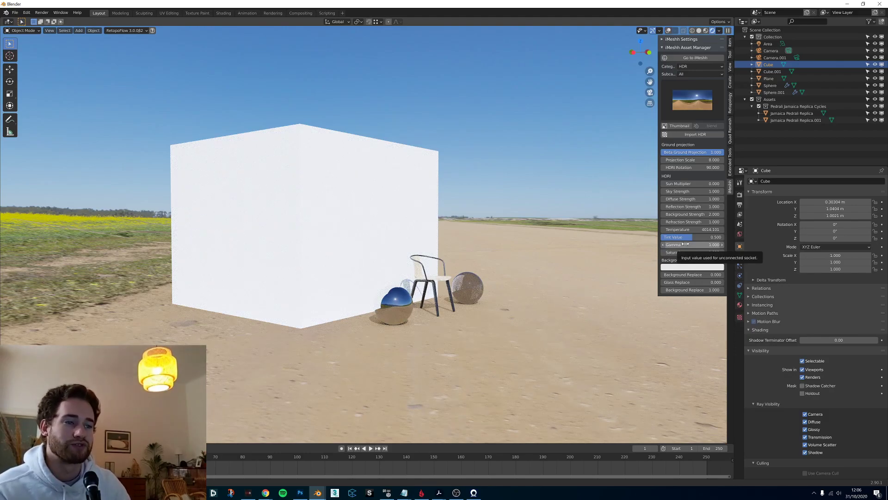
Raise the HDR Gamma to 1.2 and view the contrast from the window side of the building
{"action": "left_click", "coordinate": [686, 244]}
{"action": "key", "text": "BackSpace"}
{"action": "type", "text": "1"}
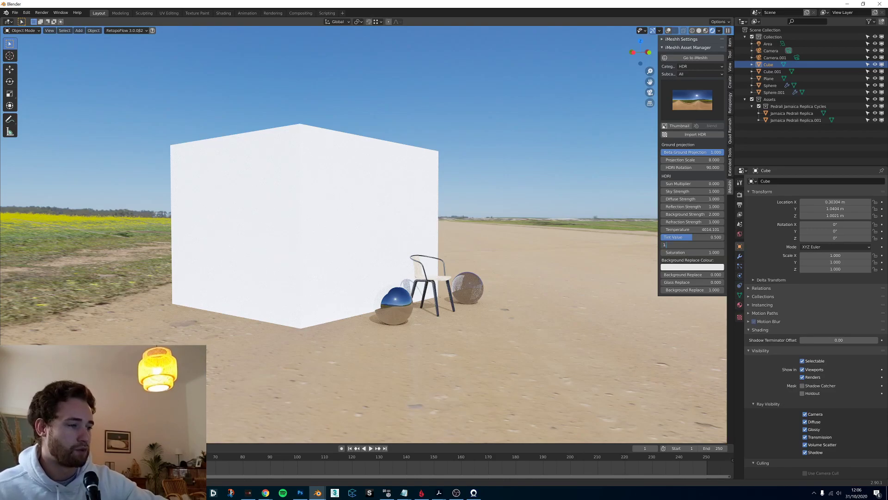
{"action": "type", "text": ".2"}
{"action": "key", "text": "Return"}
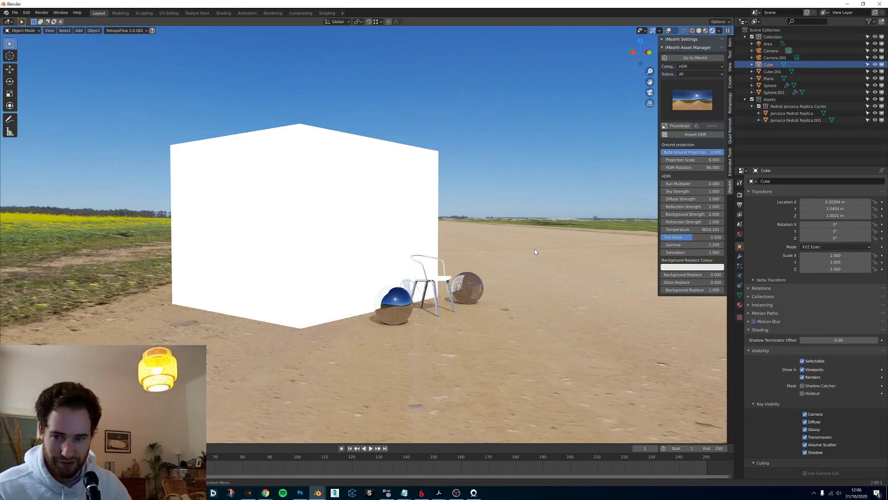
{"action": "middle_click_drag", "start_coordinate": [522, 254], "coordinate": [458, 267]}
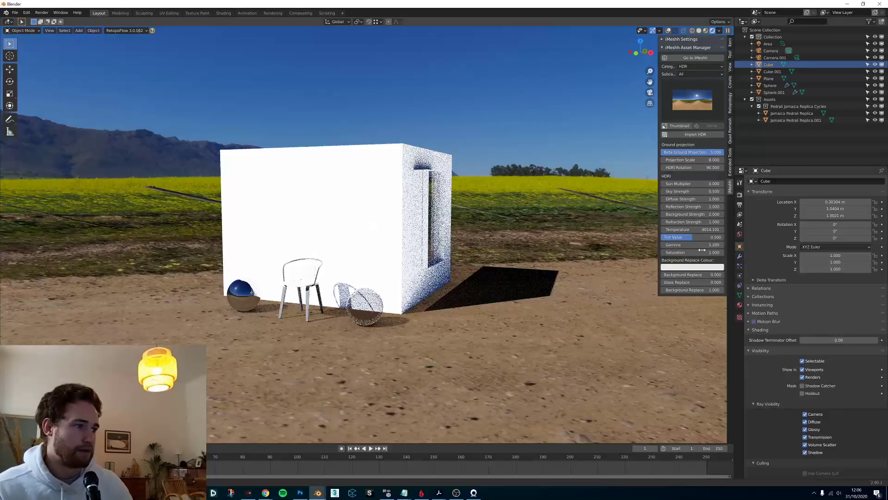
Compare the HDR contrast with Gamma at 0.9, and raise it to 1.1
{"action": "left_click", "coordinate": [699, 245]}
{"action": "key", "text": "BackSpace"}
{"action": "type", "text": "0.9"}
{"action": "key", "text": "Return"}
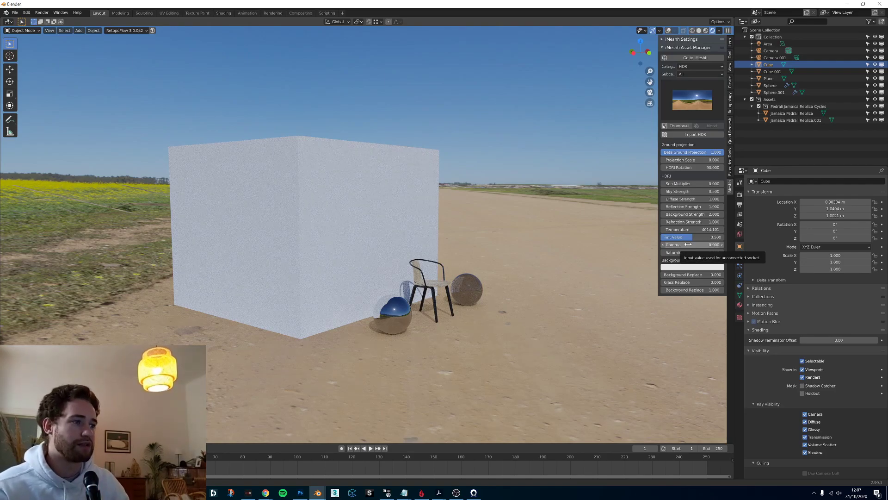
{"action": "left_click", "coordinate": [688, 245]}
{"action": "type", "text": "1.1"}
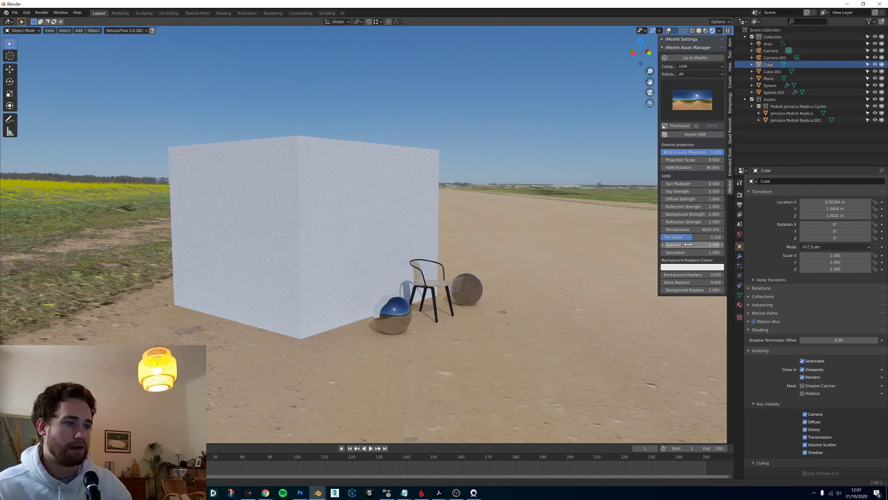
{"action": "key", "text": "Return"}
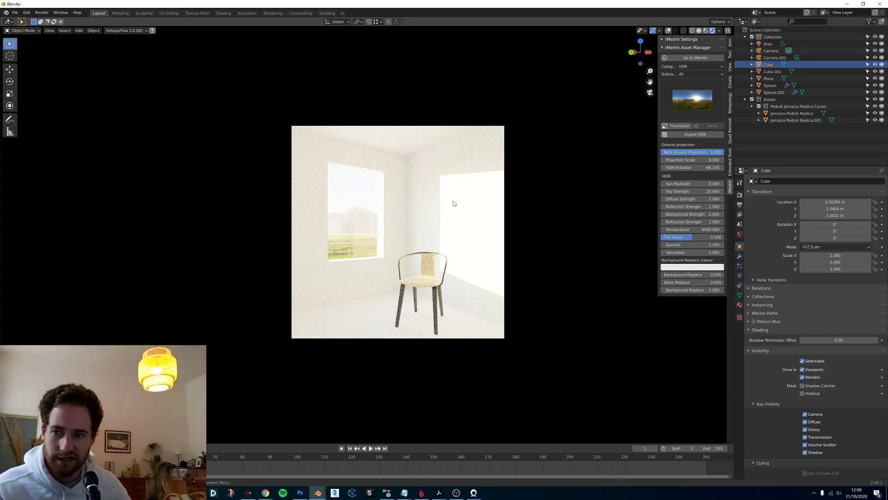
Remove the colour from the HDR in the interior camera view by setting the Saturation to 0
{"action": "left_click", "coordinate": [692, 254]}
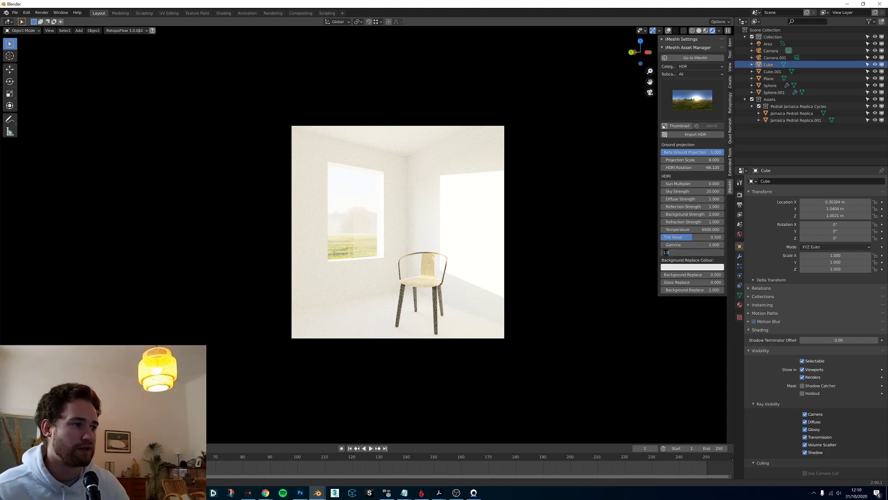
{"action": "type", "text": "0"}
{"action": "key", "text": "Return"}
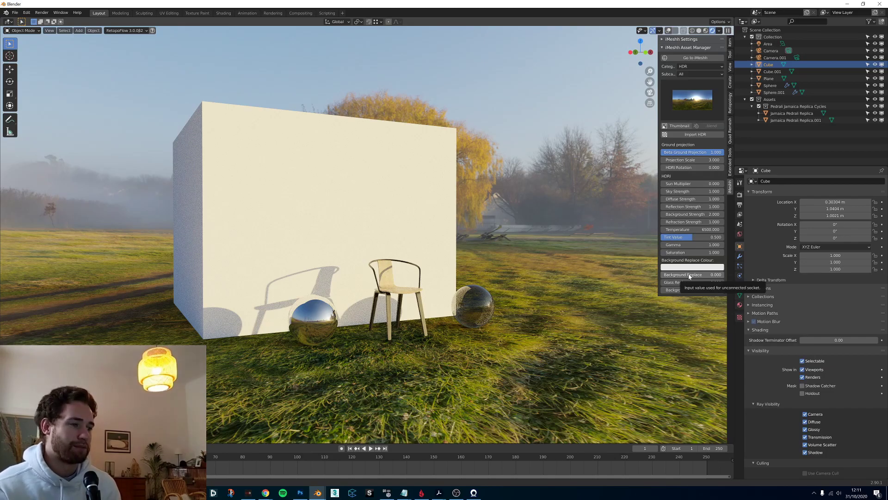
Replace the visible HDR backdrop of the exterior scene with the plain colour by setting the Background Replace amount to 1
{"action": "left_click", "coordinate": [688, 276]}
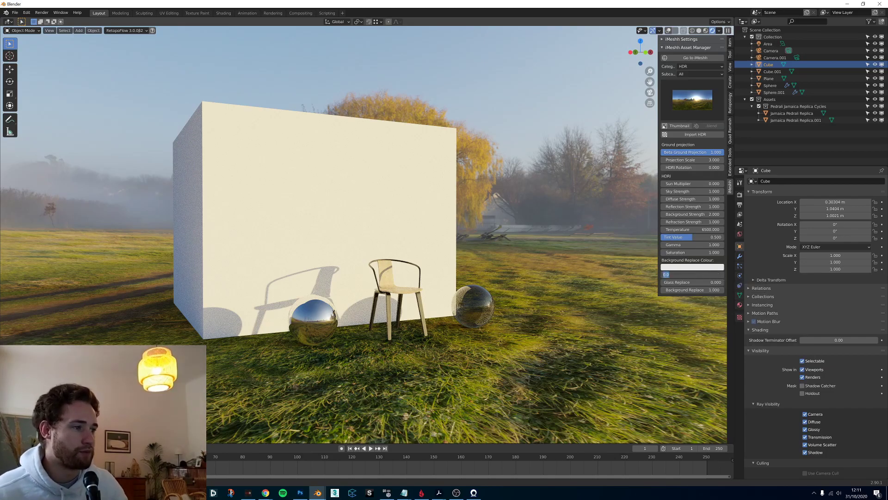
{"action": "type", "text": "1"}
{"action": "key", "text": "Return"}
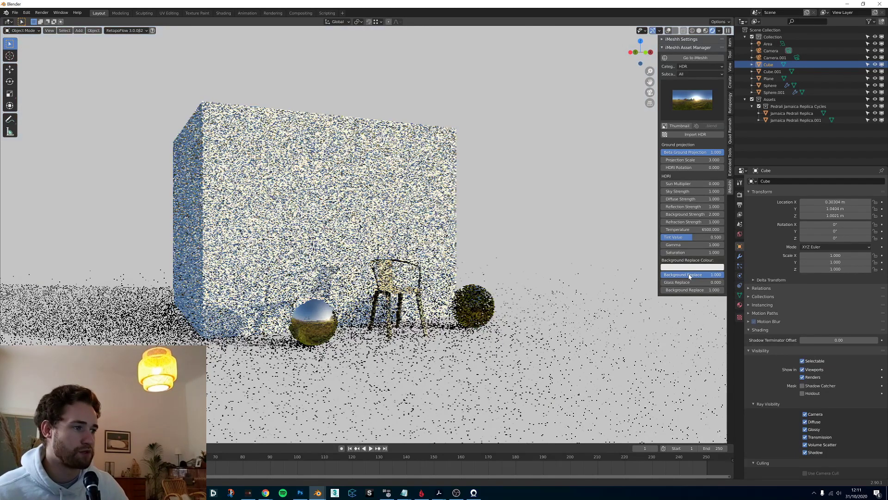
{"action": "scroll", "coordinate": [539, 296], "scroll_direction": "down", "scroll_amount": 2}
{"action": "middle_click_drag", "start_coordinate": [526, 295], "coordinate": [512, 289]}
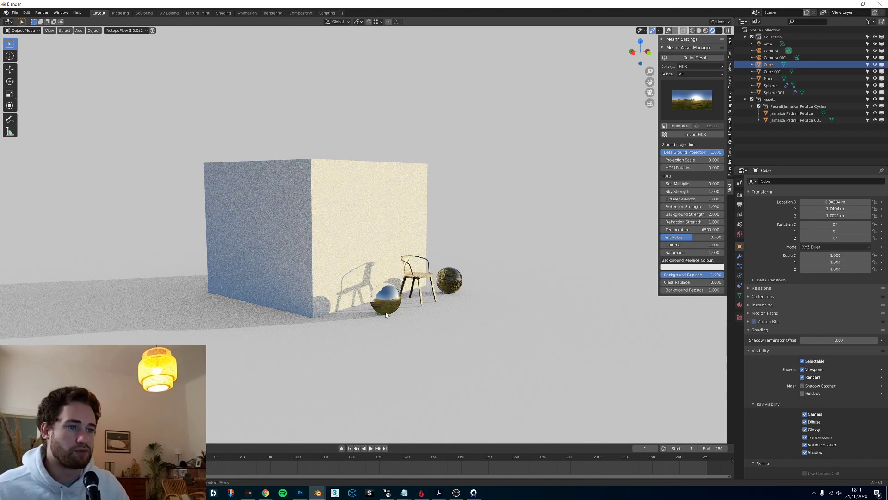
Brighten the replacement backdrop to pure white by setting the Background Replace strength to 25
{"action": "left_click", "coordinate": [693, 290]}
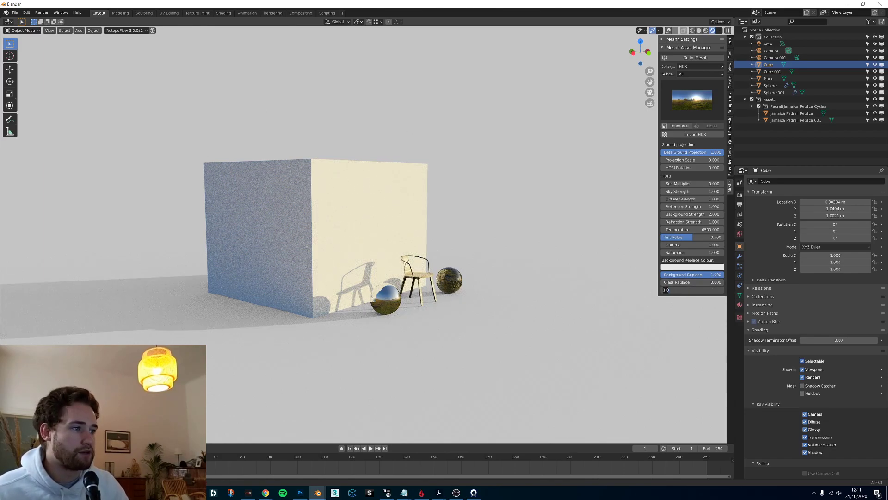
{"action": "type", "text": "25"}
{"action": "key", "text": "Return"}
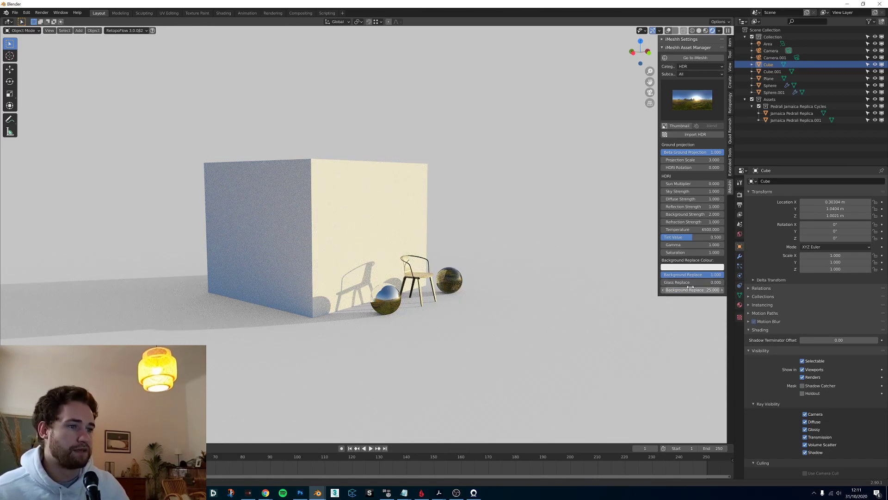
{"action": "scroll", "coordinate": [517, 322], "scroll_direction": "up", "scroll_amount": 4}
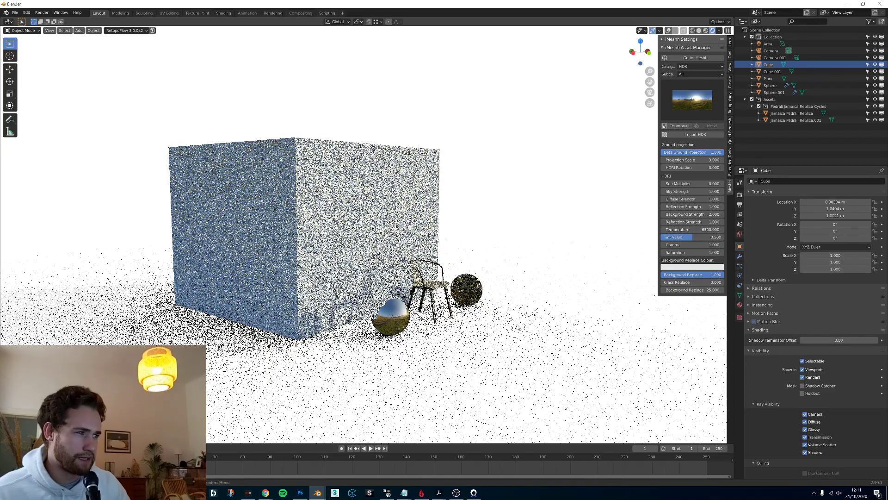
Change the Background Replace Colour to a saturated magenta
{"action": "left_click", "coordinate": [681, 268]}
{"action": "left_click", "coordinate": [692, 266]}
{"action": "left_click", "coordinate": [694, 203]}
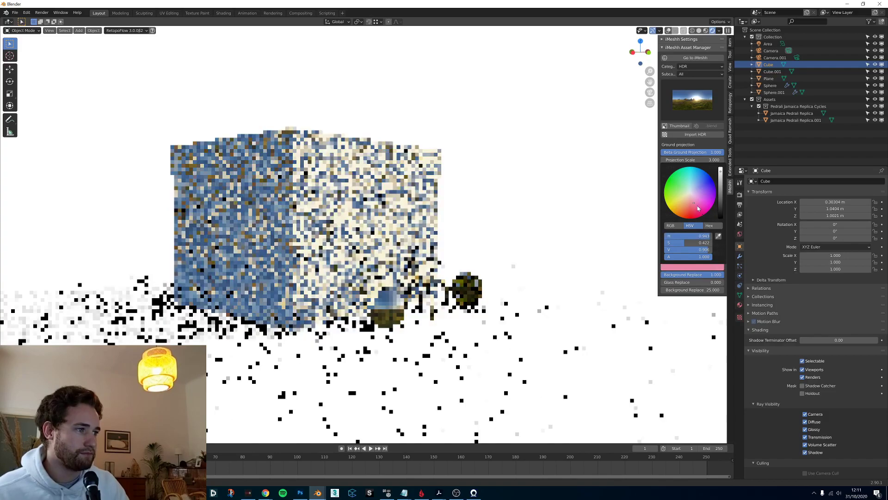
{"action": "left_click_drag", "start_coordinate": [703, 207], "coordinate": [711, 211]}
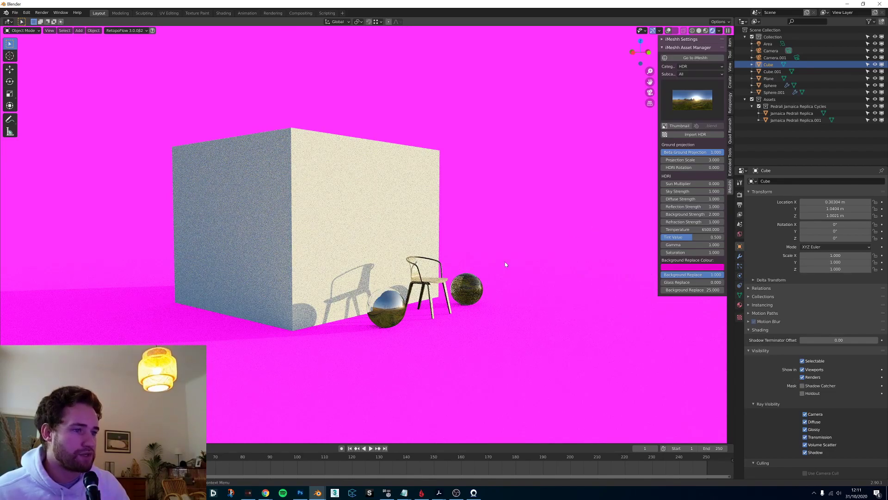
Set Glass Replace to 1 so the glass sphere shows the replacement colour, and inspect it from several sides
{"action": "left_click", "coordinate": [679, 284]}
{"action": "type", "text": "1"}
{"action": "key", "text": "Return"}
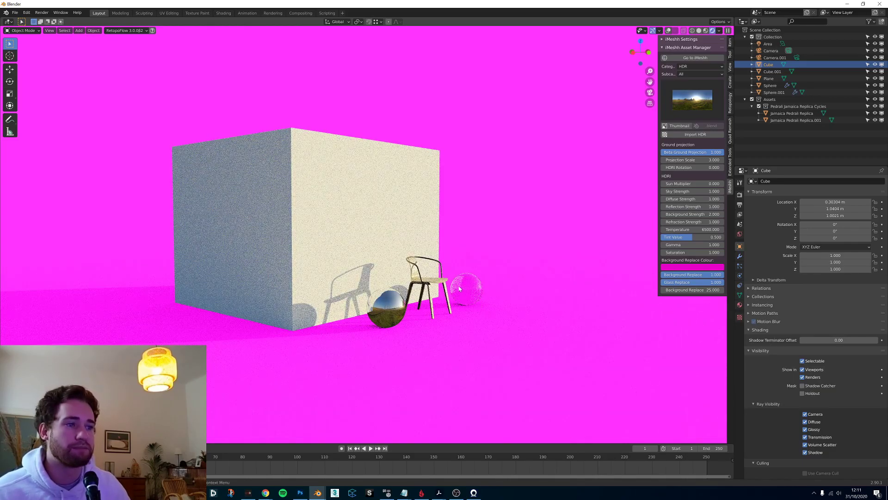
{"action": "middle_click_drag", "start_coordinate": [470, 285], "coordinate": [363, 300]}
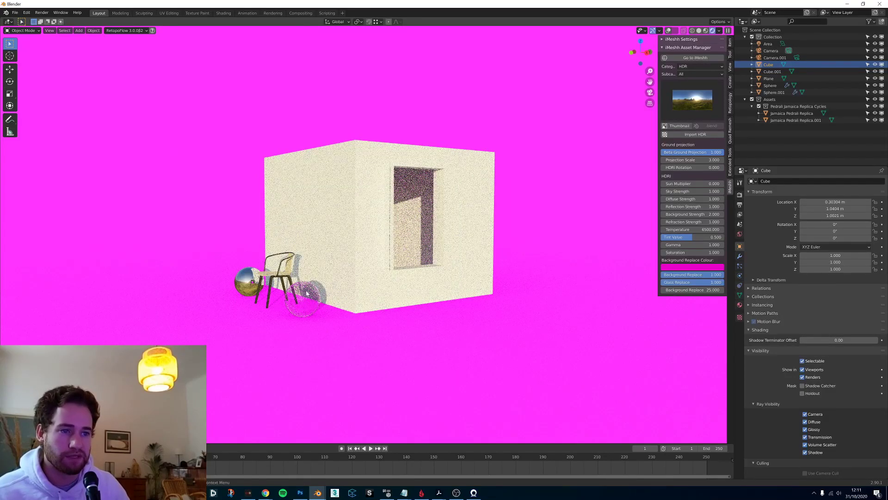
{"action": "middle_click_drag", "start_coordinate": [315, 296], "coordinate": [295, 296]}
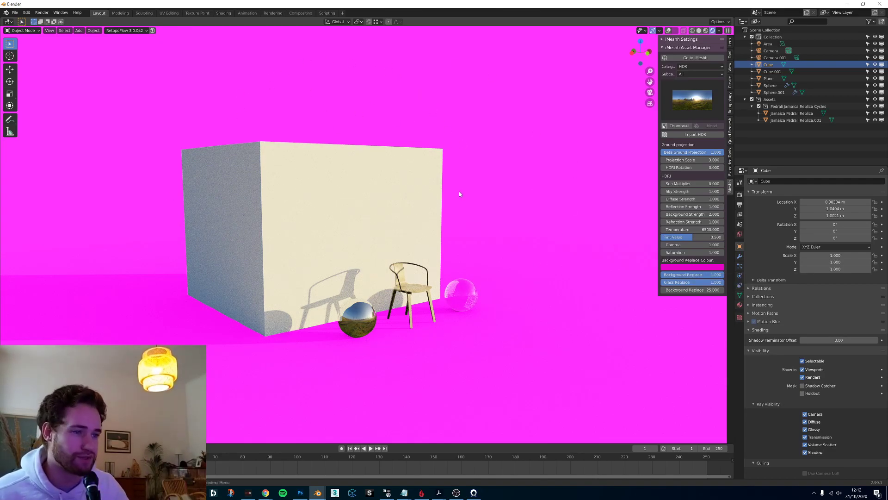
In the interior camera view, compare the window with Glass Replace at 0, and restore it to 1
{"action": "scroll", "coordinate": [467, 197], "scroll_direction": "down", "scroll_amount": 2}
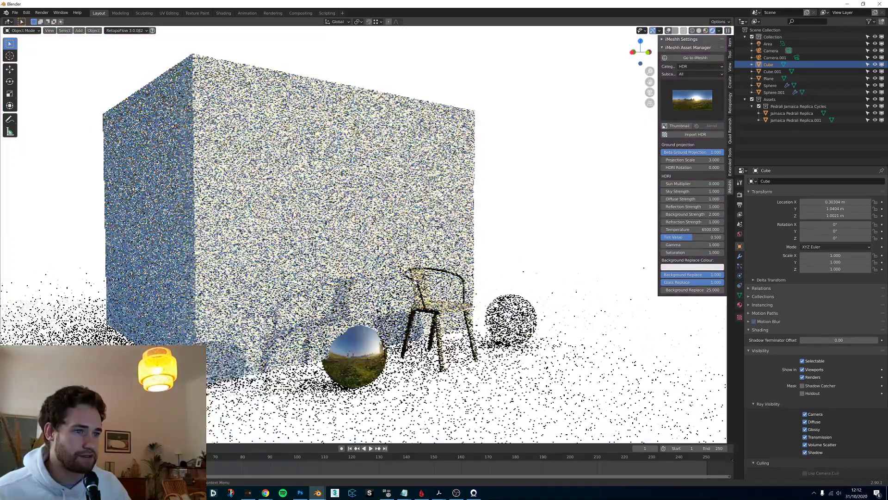
{"action": "key", "text": "KP_0"}
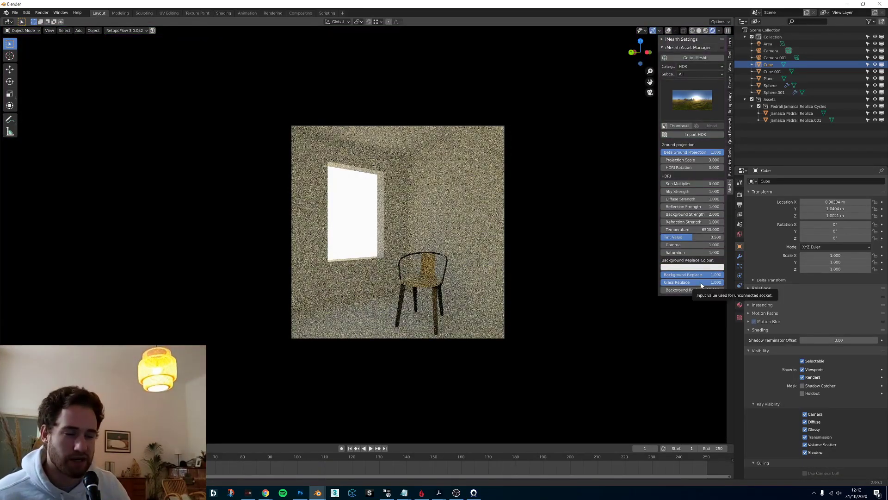
{"action": "left_click_drag", "start_coordinate": [702, 283], "coordinate": [661, 283]}
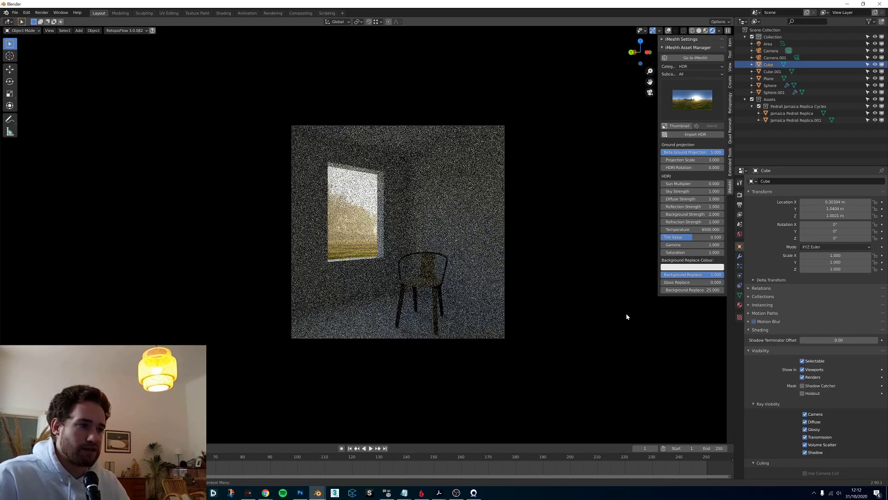
{"action": "left_click", "coordinate": [695, 284]}
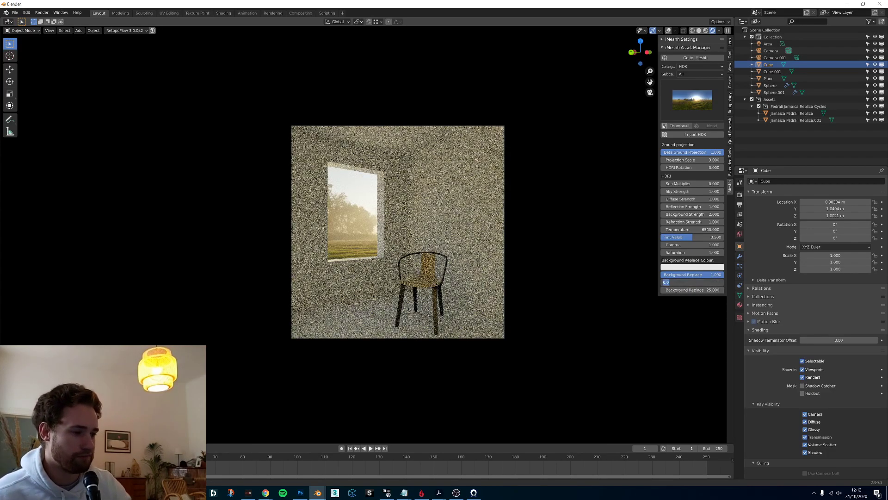
{"action": "type", "text": "1"}
{"action": "key", "text": "Return"}
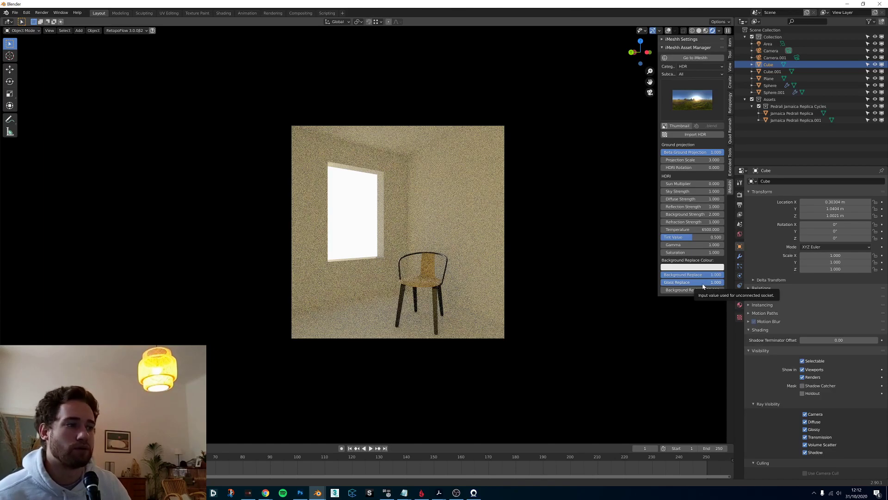
Split the 3D viewport vertically and show the World shader nodes in the new area, framing the HDRI Nodes group
{"action": "left_click_drag", "start_coordinate": [732, 20], "coordinate": [502, 33]}
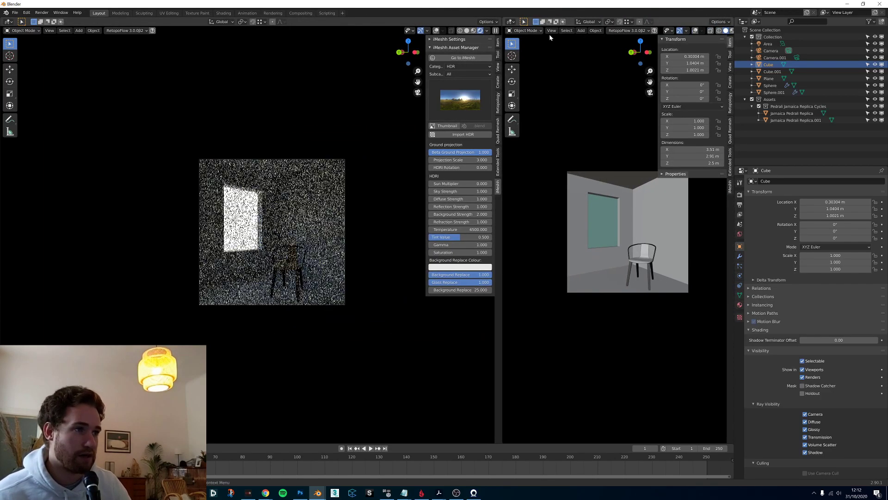
{"action": "left_click", "coordinate": [511, 22]}
{"action": "left_click", "coordinate": [533, 87]}
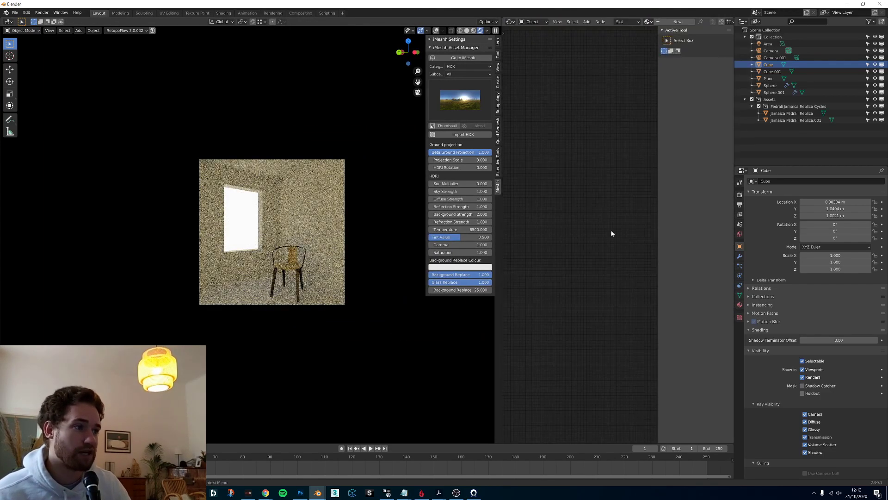
{"action": "left_click", "coordinate": [532, 22]}
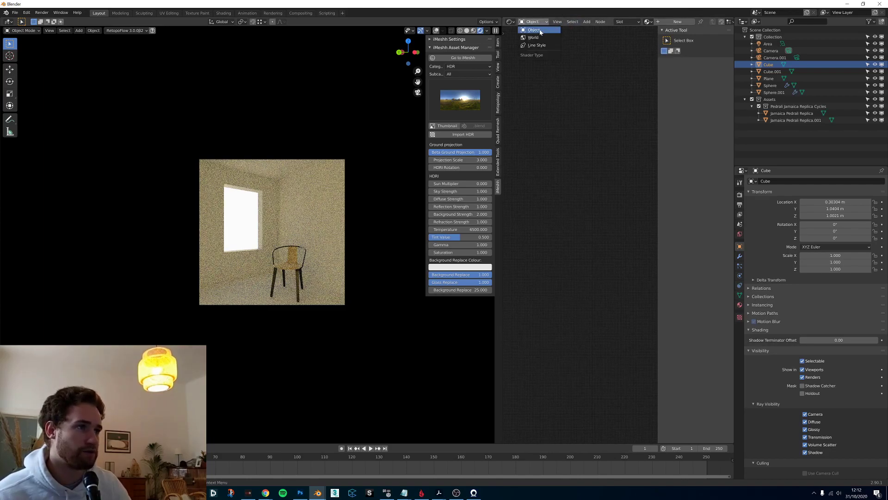
{"action": "left_click", "coordinate": [532, 41]}
{"action": "scroll", "coordinate": [602, 263], "scroll_direction": "up", "scroll_amount": 4}
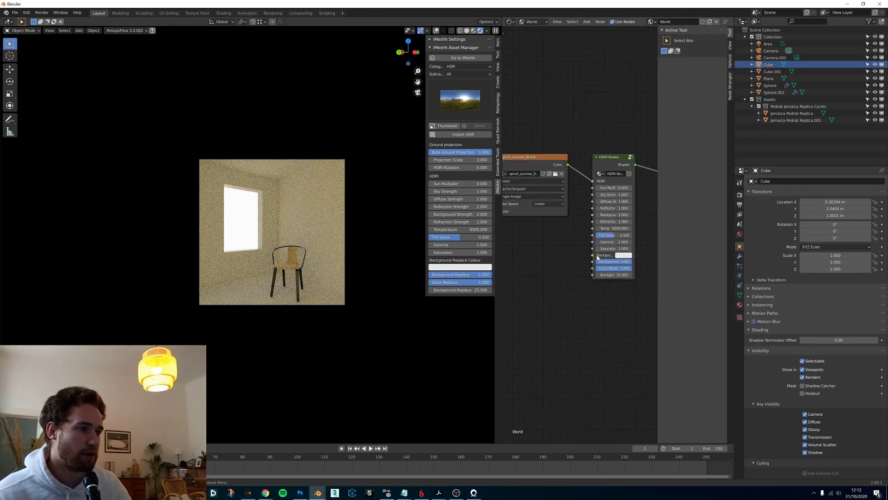
{"action": "left_click_drag", "start_coordinate": [593, 255], "coordinate": [568, 165]}
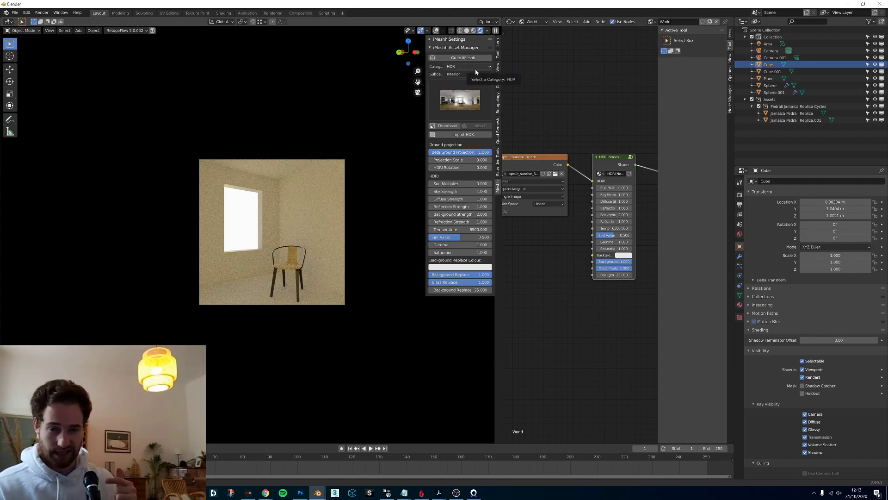
{"action": "left_click", "coordinate": [476, 68]}
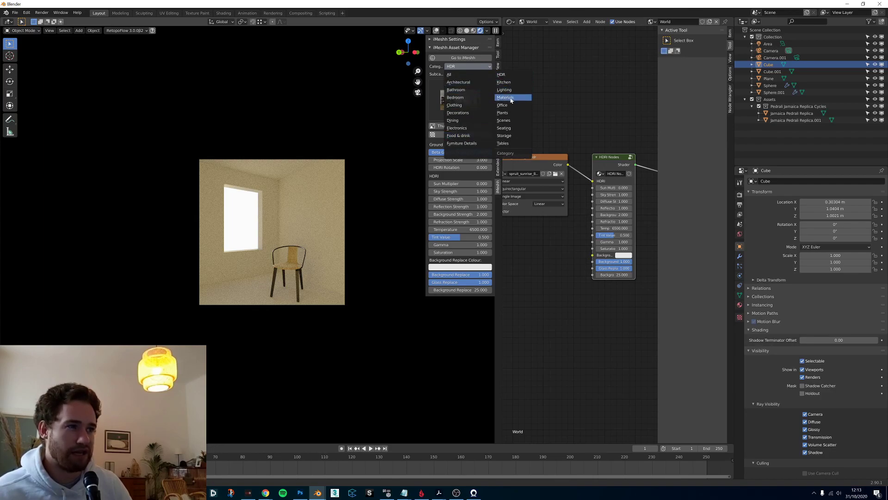
{"action": "left_click", "coordinate": [435, 72]}
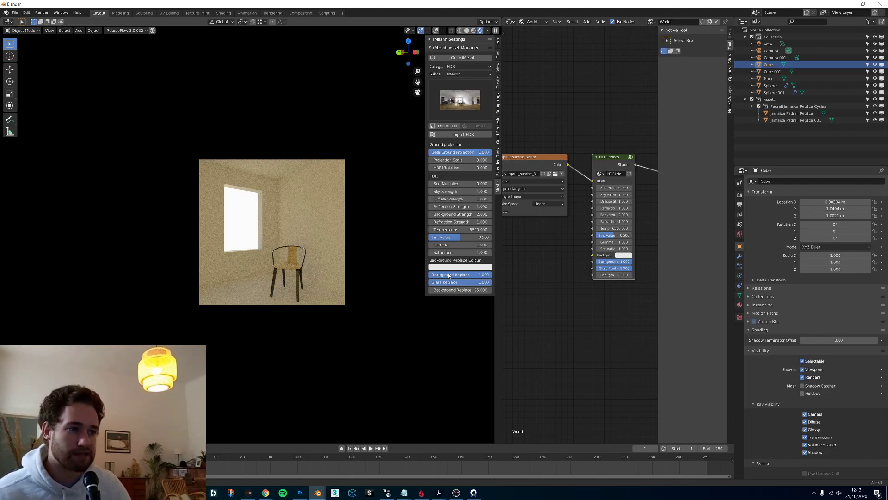
{"action": "left_click", "coordinate": [468, 66]}
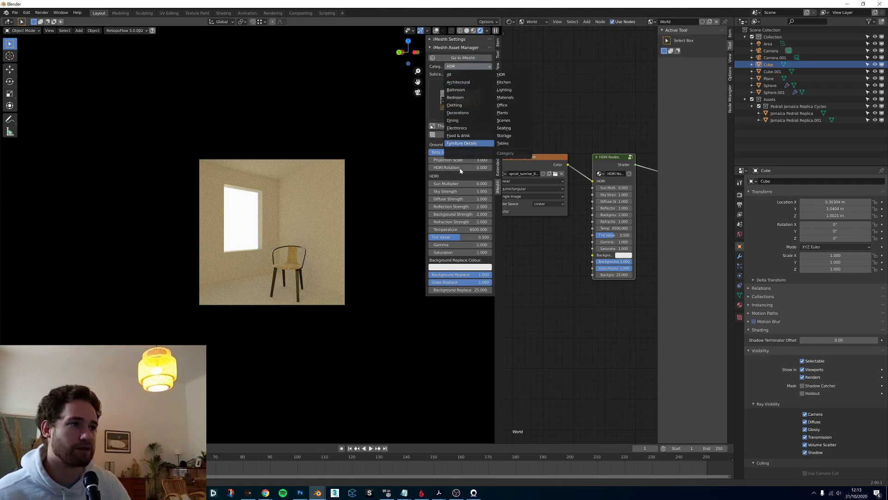
{"action": "left_click", "coordinate": [465, 67]}
{"action": "left_click", "coordinate": [501, 74]}
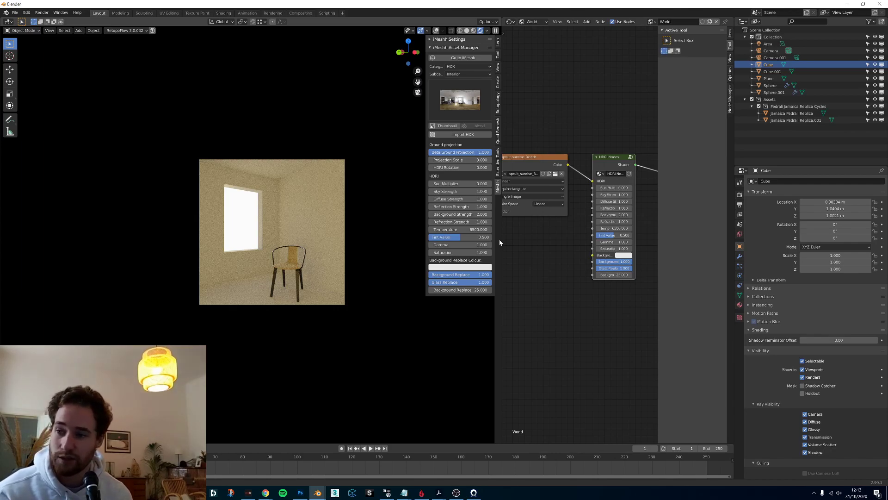
Find the iMeshh Asset Manager among the add-ons in the Preferences by searching for "imeshh", and expand its details
{"action": "left_click", "coordinate": [27, 12]}
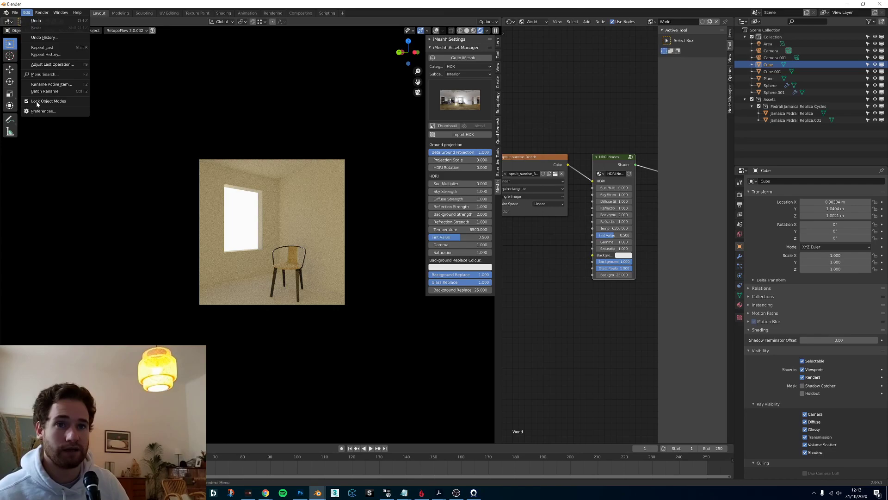
{"action": "left_click", "coordinate": [43, 111]}
{"action": "left_click", "coordinate": [302, 79]}
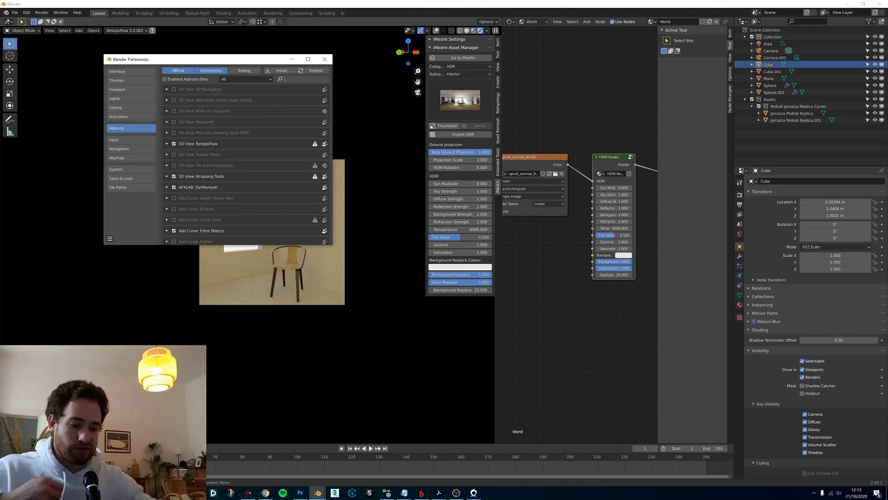
{"action": "type", "text": "imeshh"}
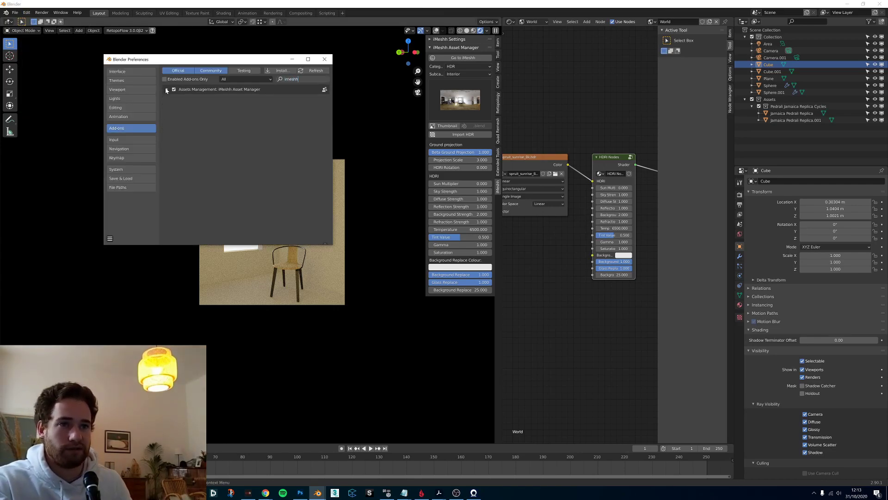
{"action": "left_click", "coordinate": [166, 89]}
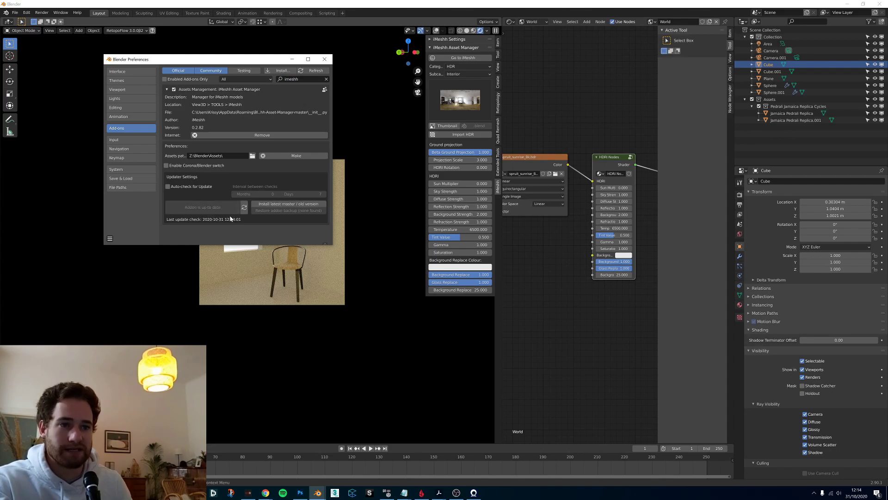